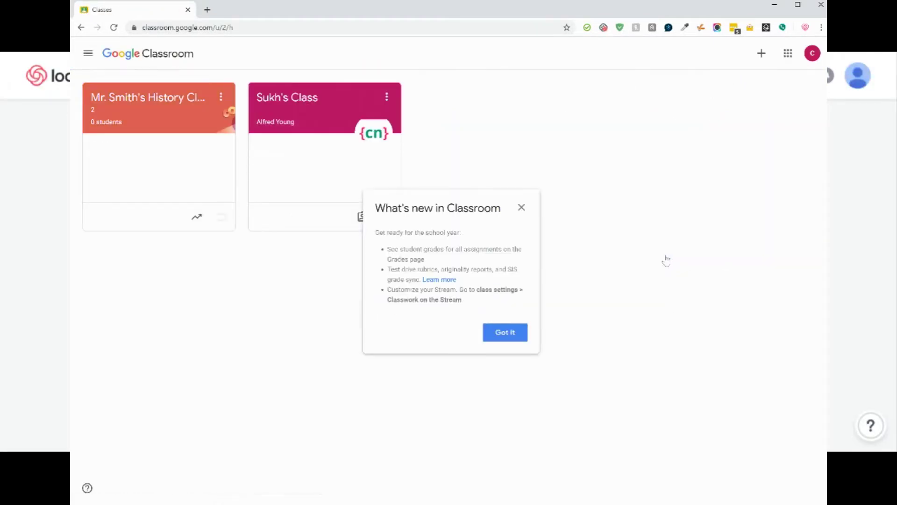
# - Dismiss the What's new notice and start creating a class, acknowledging the notice about not using Classroom at a school with students
pyautogui.click(521, 208)
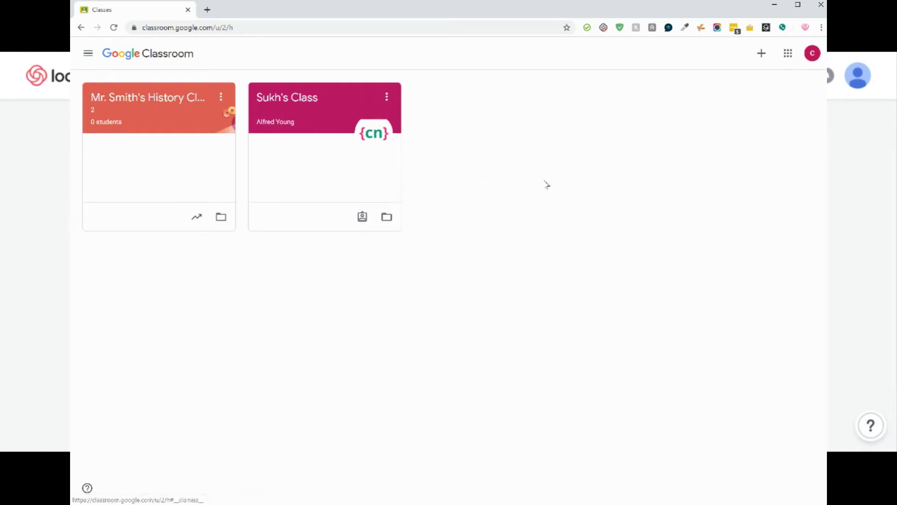
pyautogui.click(762, 54)
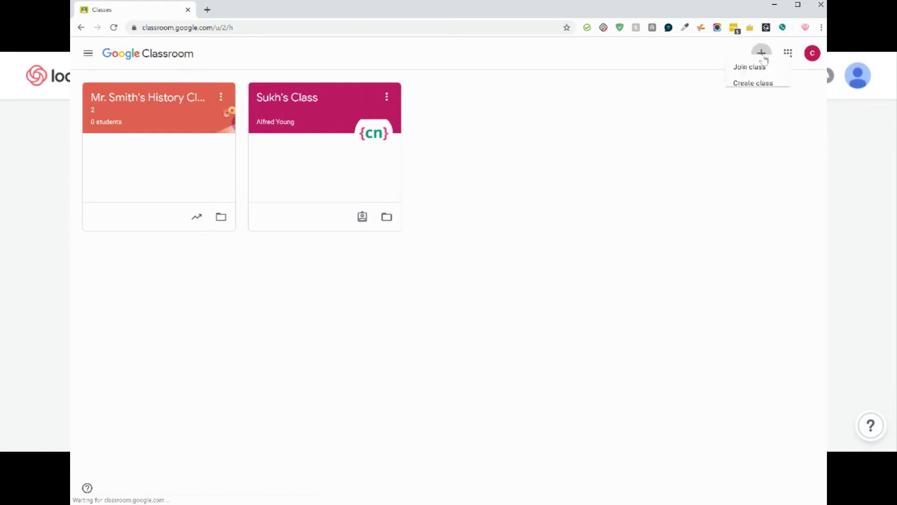
pyautogui.click(738, 101)
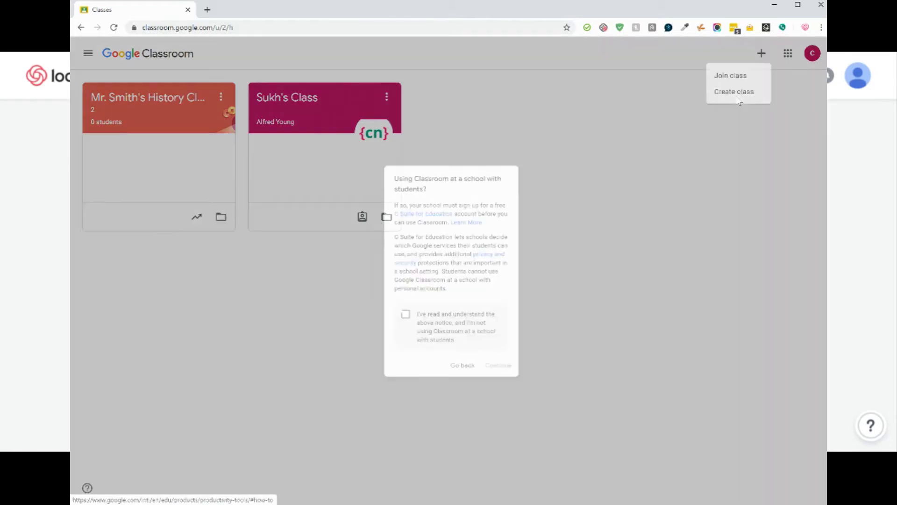
pyautogui.click(397, 322)
pyautogui.click(513, 382)
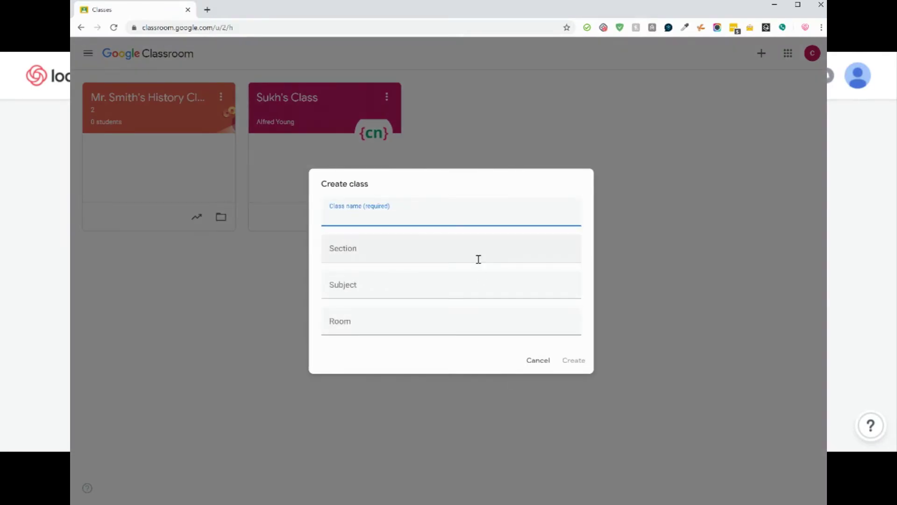
# - Create the class "Class for testing" with section 3, subject Science and room Online, and dismiss the introductory announcements tip
pyautogui.write('Class for testing')
pyautogui.click(479, 259)
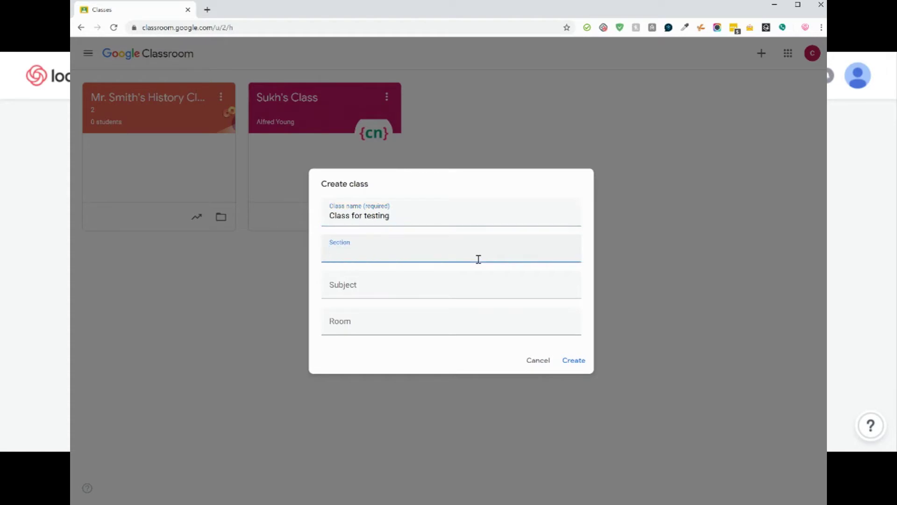
pyautogui.press('Tab')
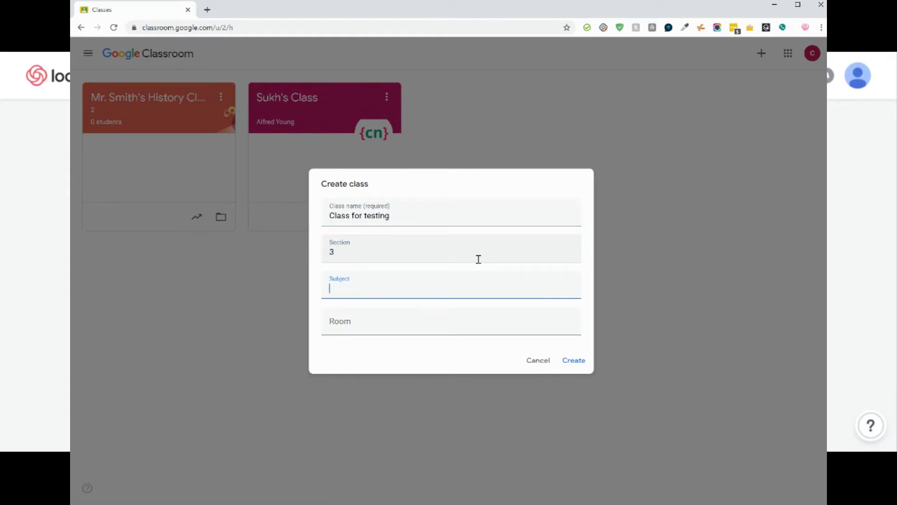
pyautogui.write('Science')
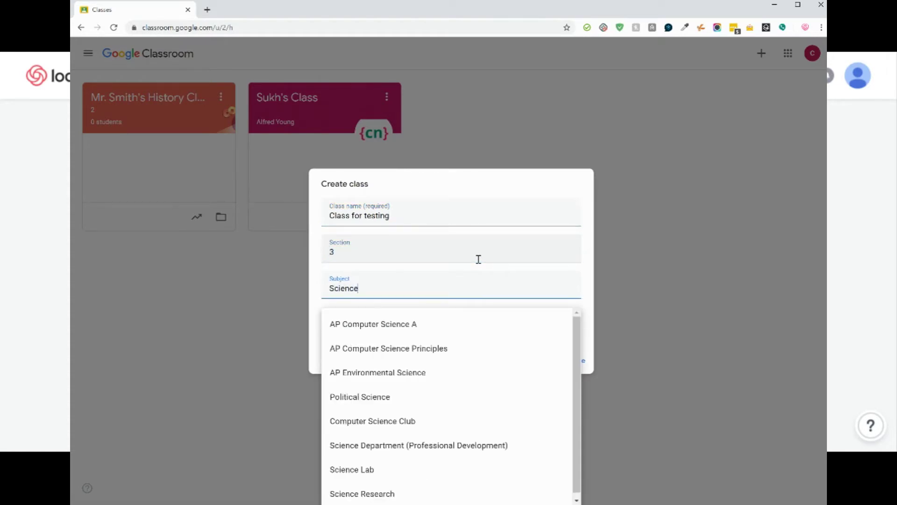
pyautogui.press('Tab')
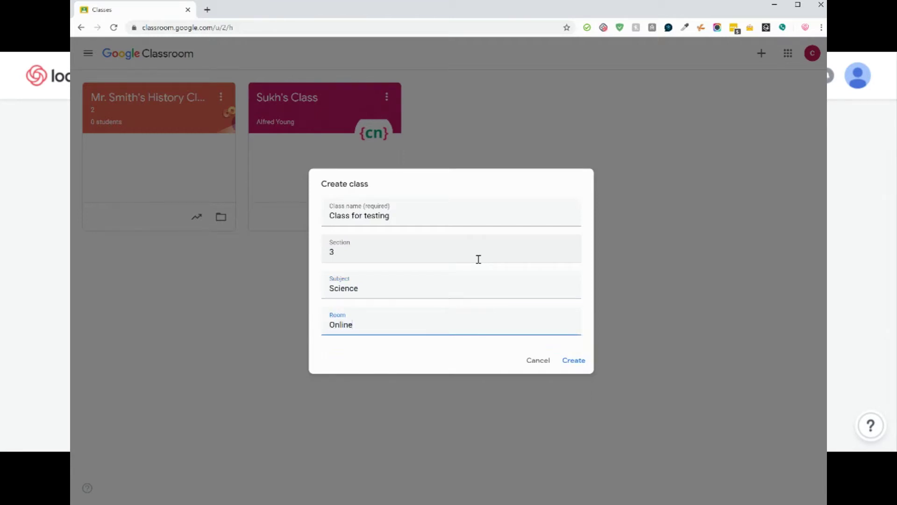
pyautogui.click(579, 361)
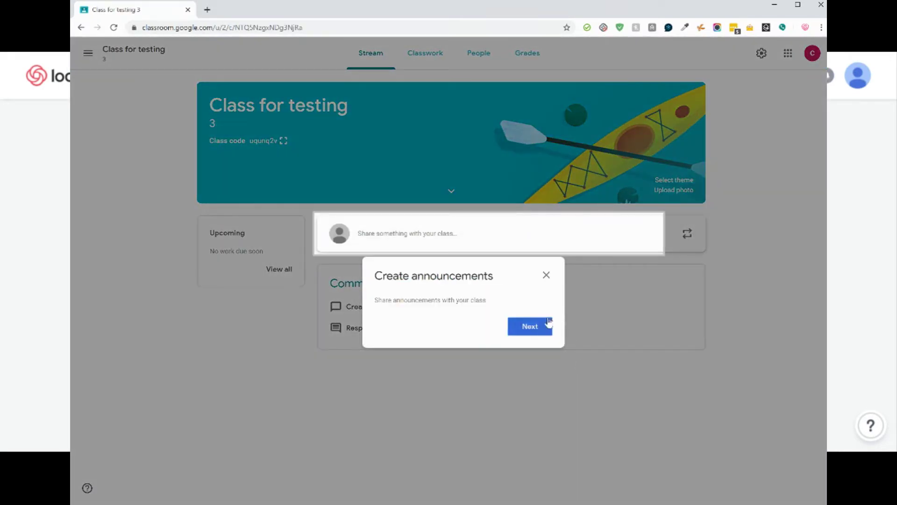
pyautogui.click(548, 275)
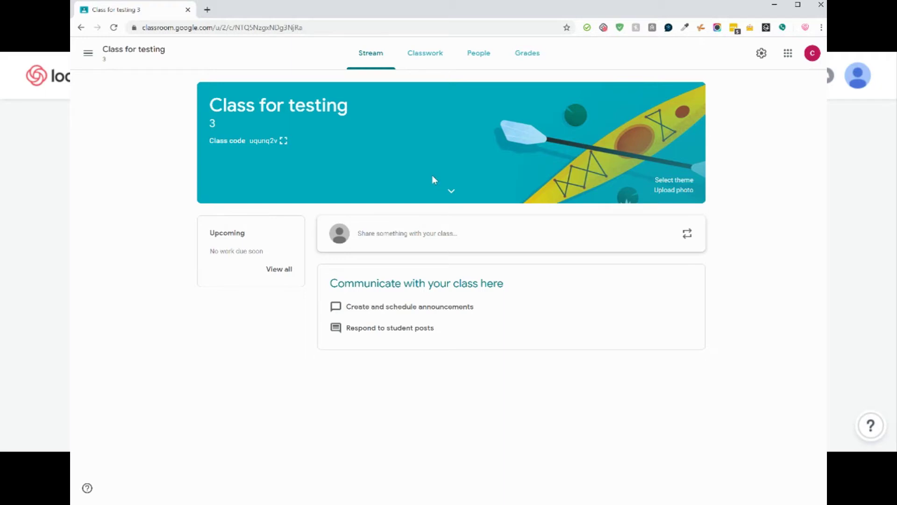
# - View the student invitation form for the class and close it without inviting anyone
pyautogui.click(476, 54)
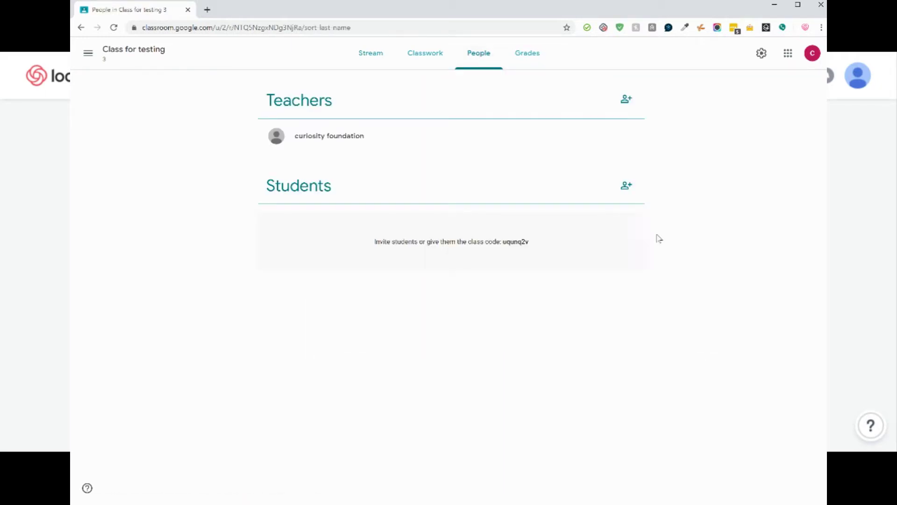
pyautogui.click(632, 184)
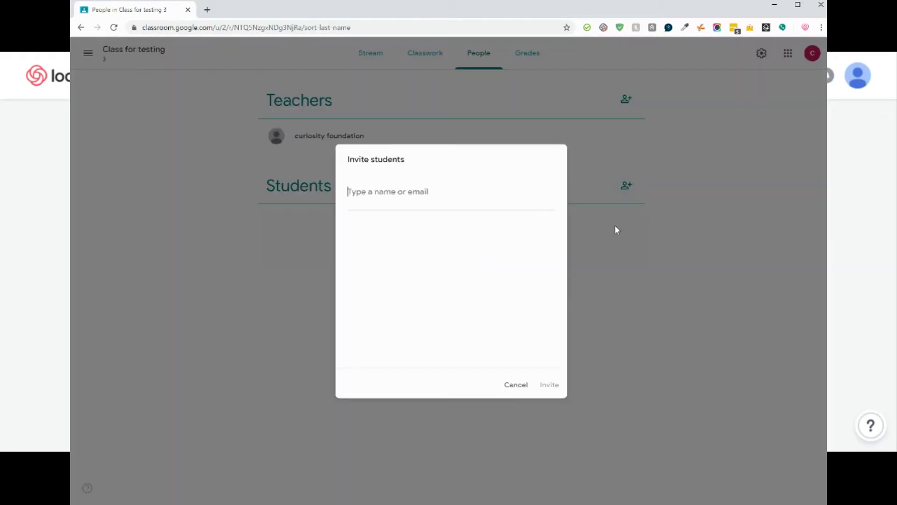
pyautogui.press('Escape')
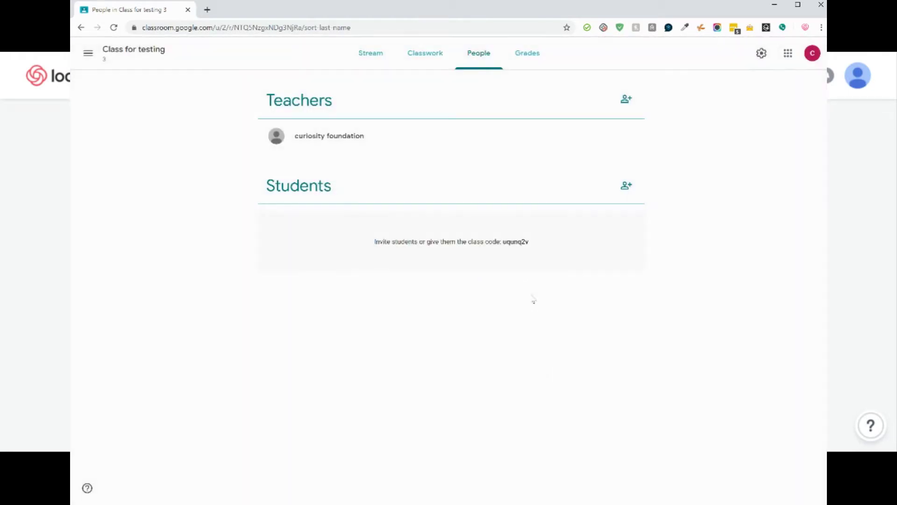
# - Open Google Calendar from the class's Classwork page, show it by month, and postpone the desktop notifications prompt
pyautogui.click(386, 55)
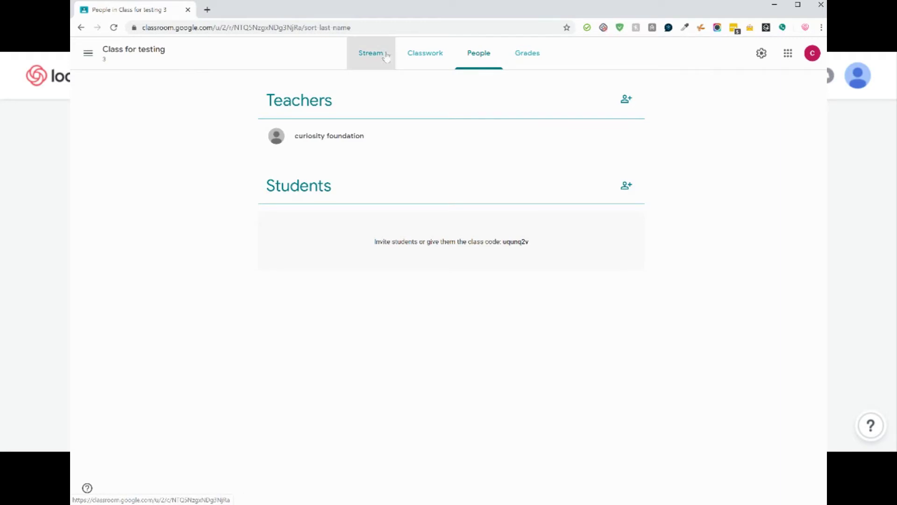
pyautogui.click(413, 64)
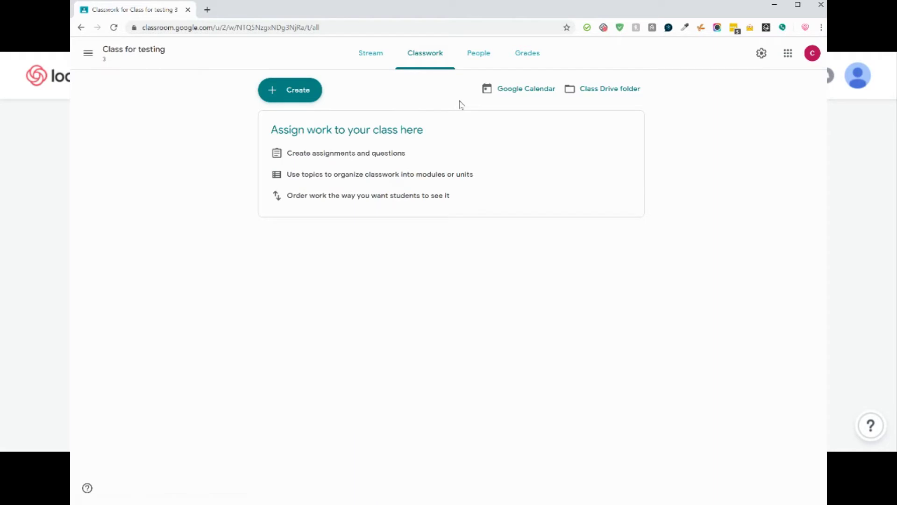
pyautogui.click(540, 90)
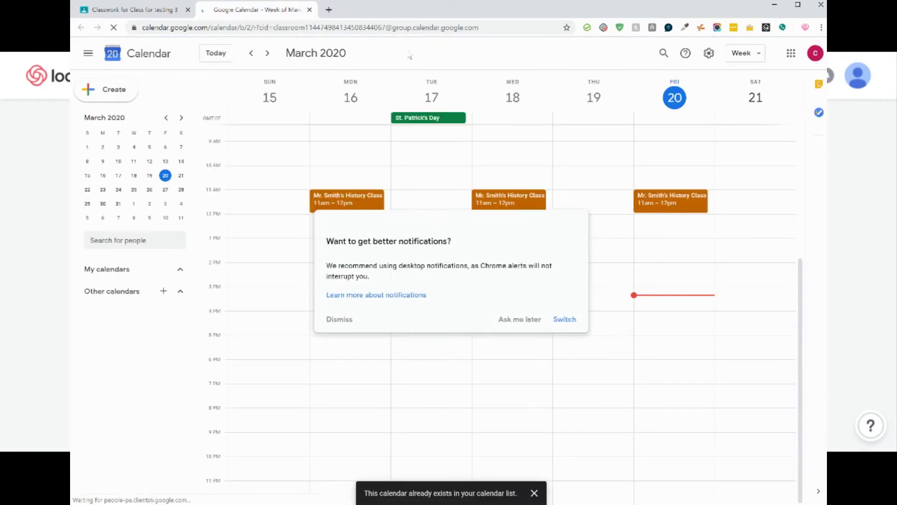
pyautogui.click(747, 54)
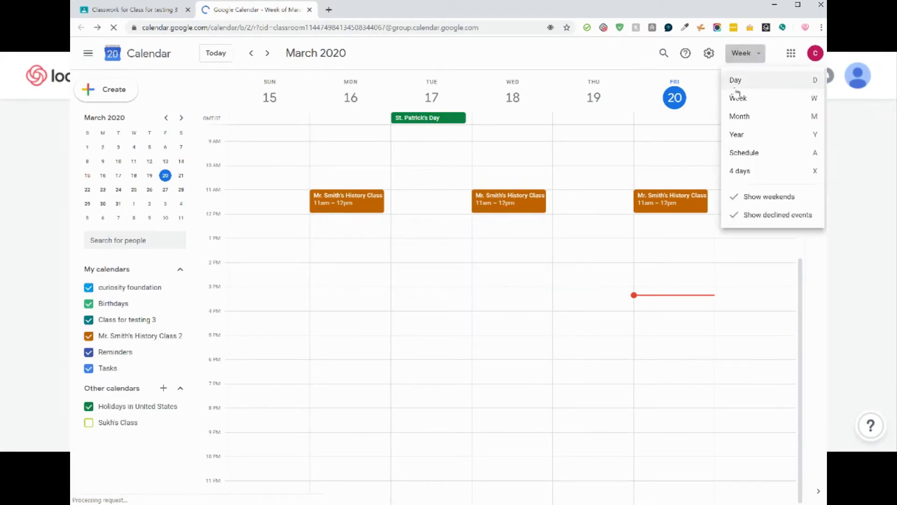
pyautogui.click(734, 121)
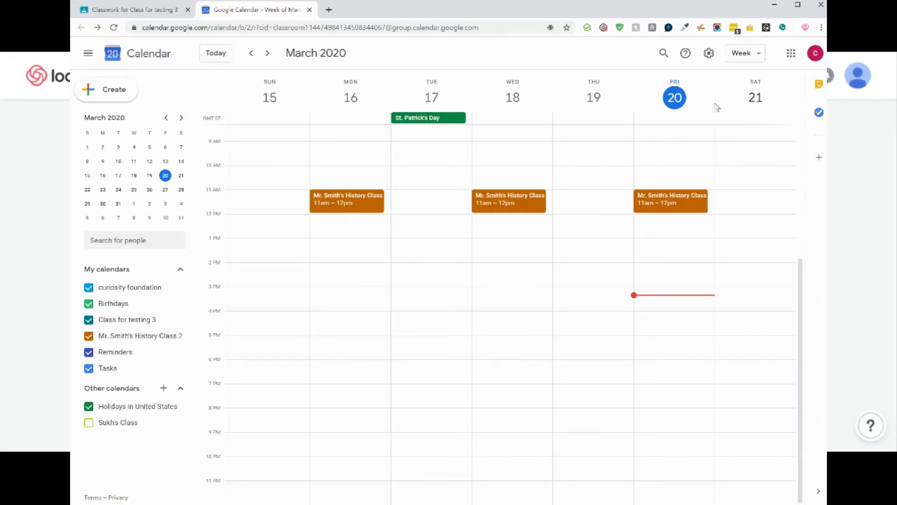
pyautogui.click(744, 53)
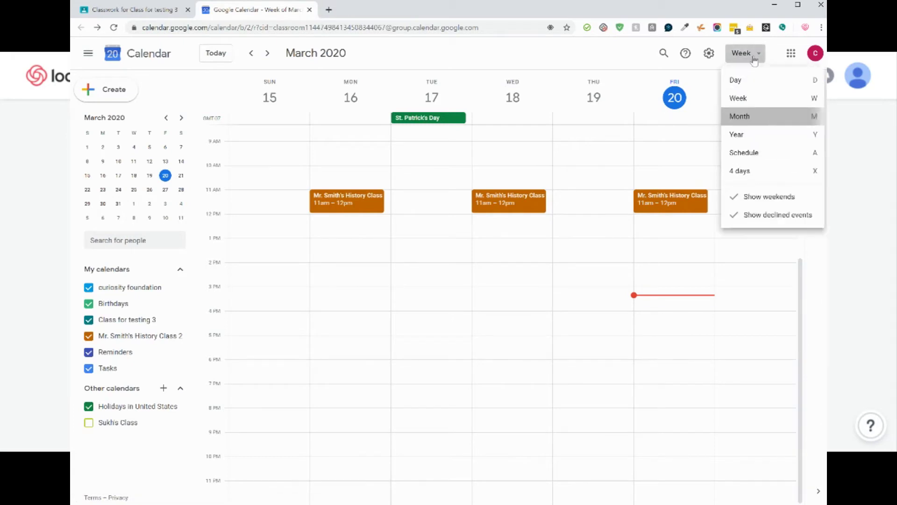
pyautogui.click(737, 119)
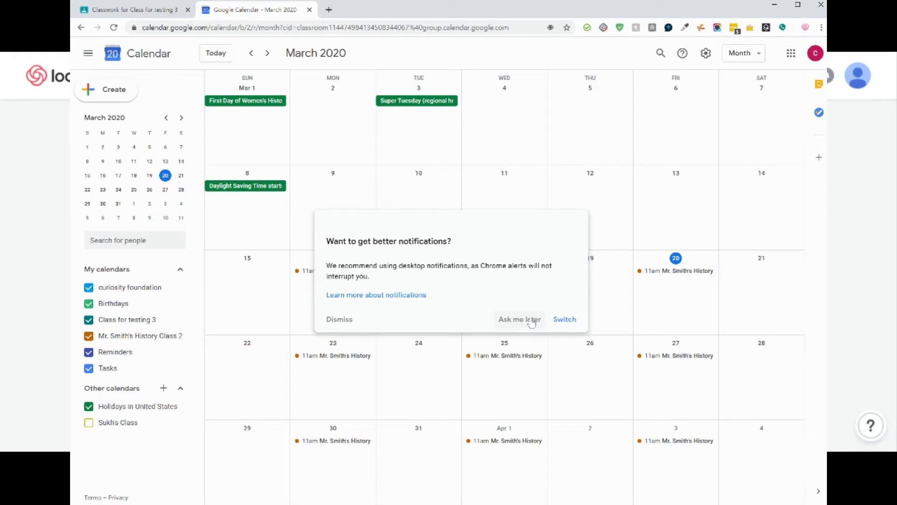
pyautogui.click(536, 322)
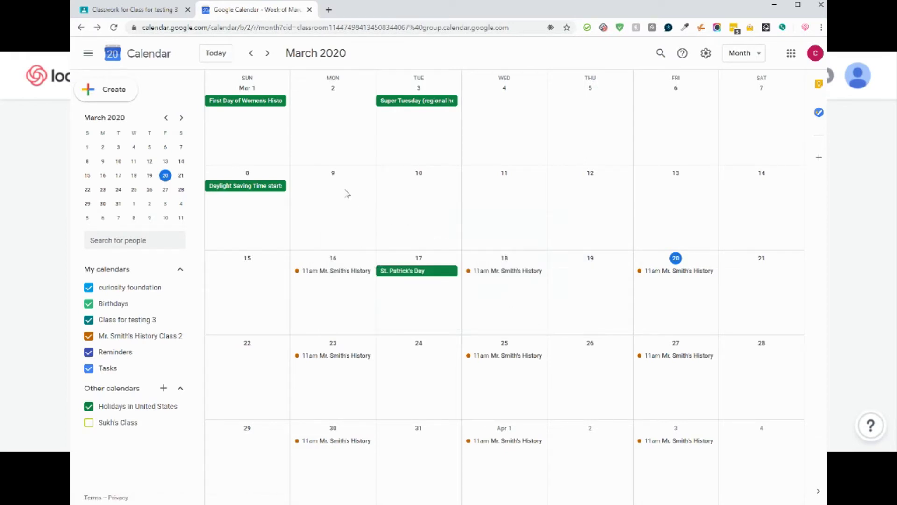
# - Start a new event on March 24, 2020 with full event options and title it "4th Period Science Class"
pyautogui.click(397, 359)
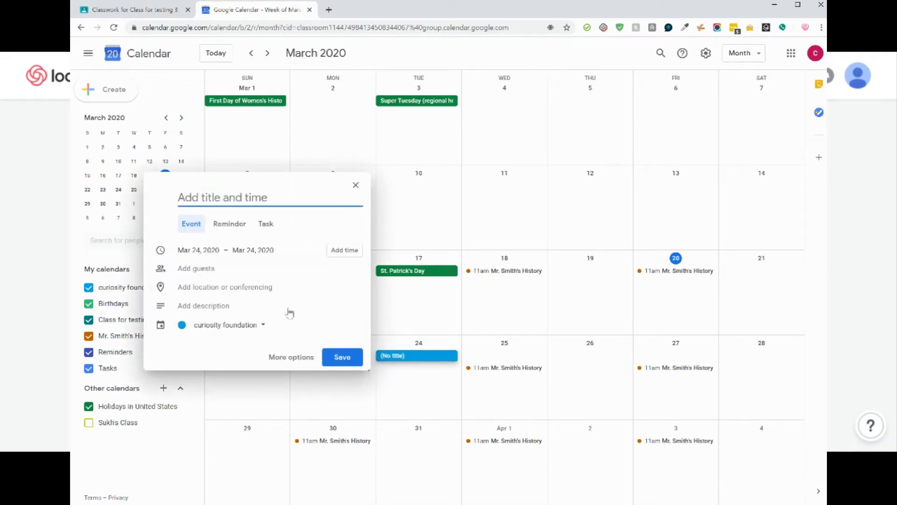
pyautogui.click(290, 357)
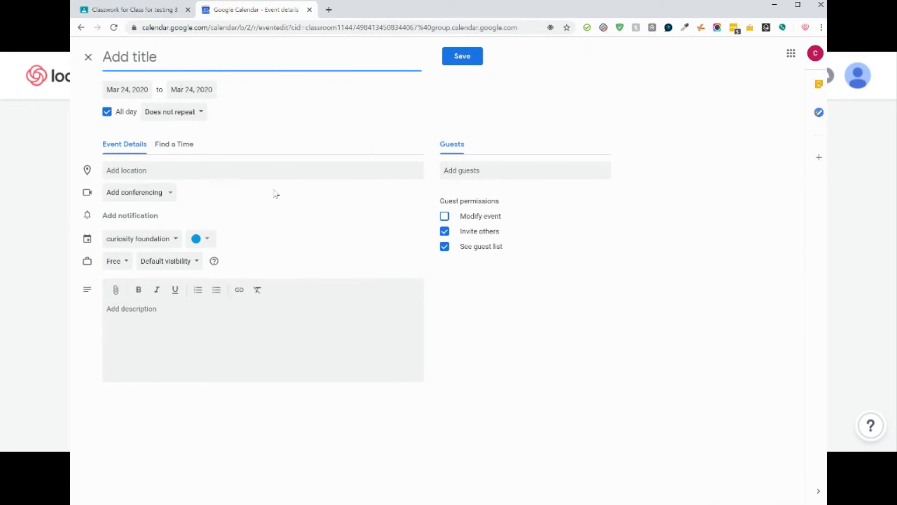
pyautogui.write('4th Period Sc')
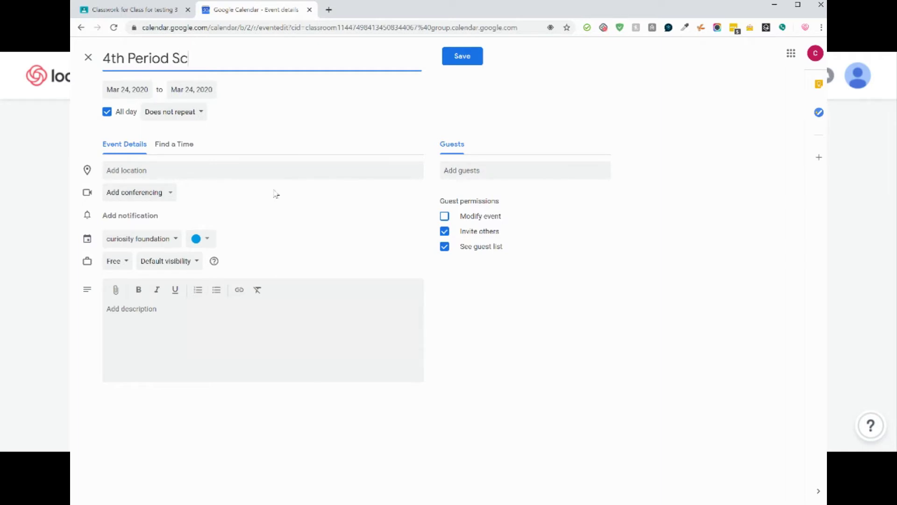
pyautogui.write('ience Class')
# - Set a custom recurrence so the event repeats weekly on Tuesday and Thursday
pyautogui.click(196, 114)
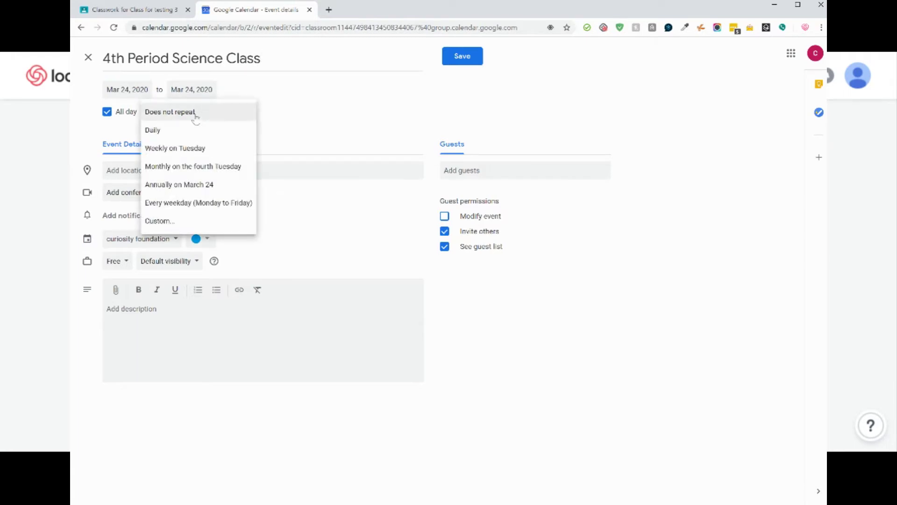
pyautogui.click(202, 220)
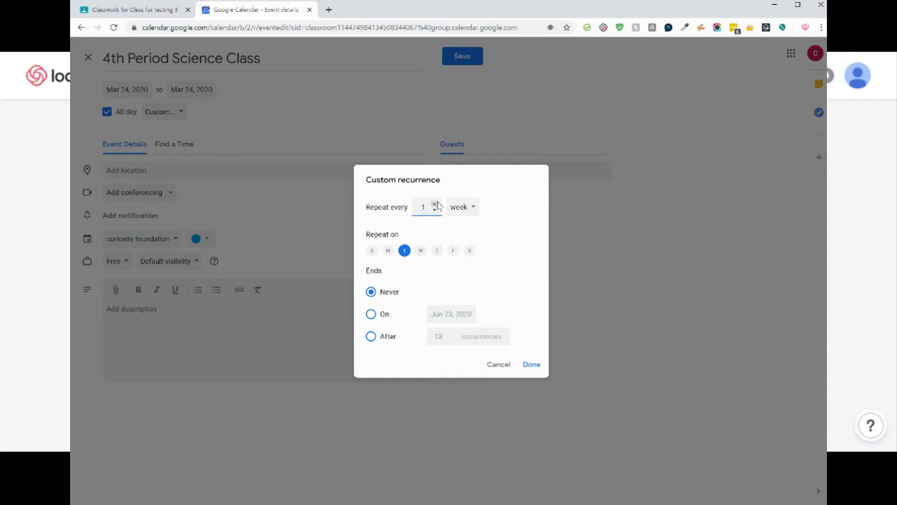
pyautogui.click(437, 251)
pyautogui.click(533, 369)
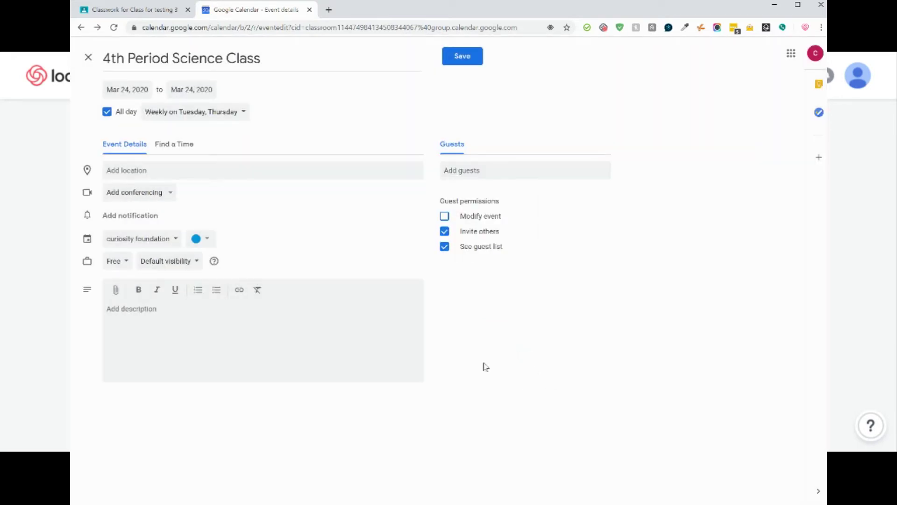
# - Add Hangouts conferencing to the event and a notification 1 day before at 9:00am
pyautogui.click(163, 199)
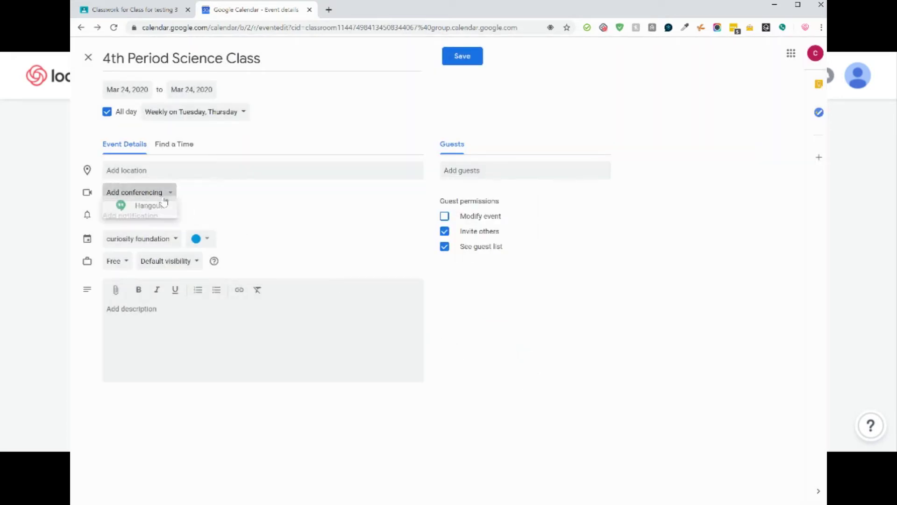
pyautogui.click(161, 228)
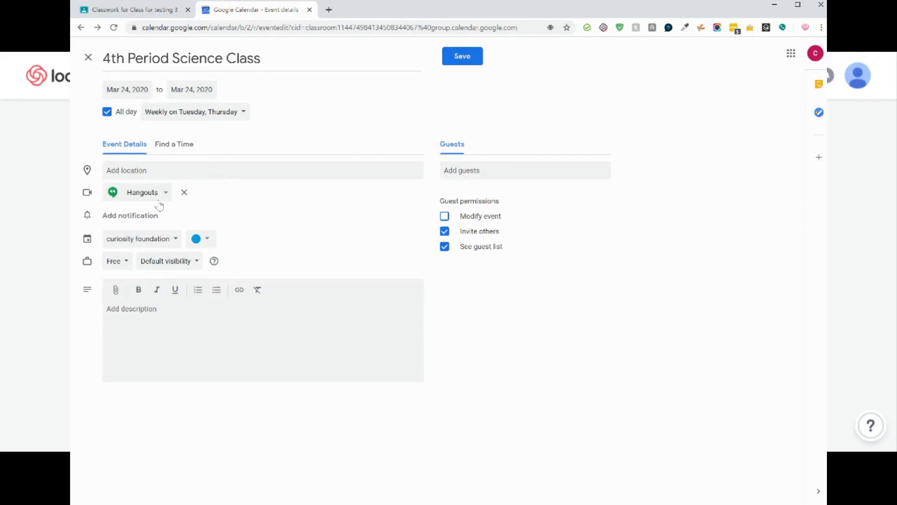
pyautogui.click(146, 215)
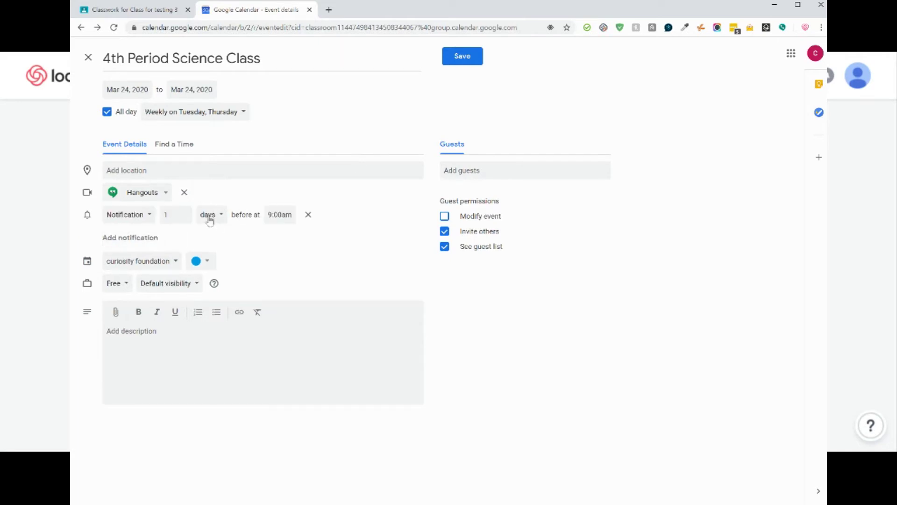
pyautogui.click(185, 212)
pyautogui.click(126, 238)
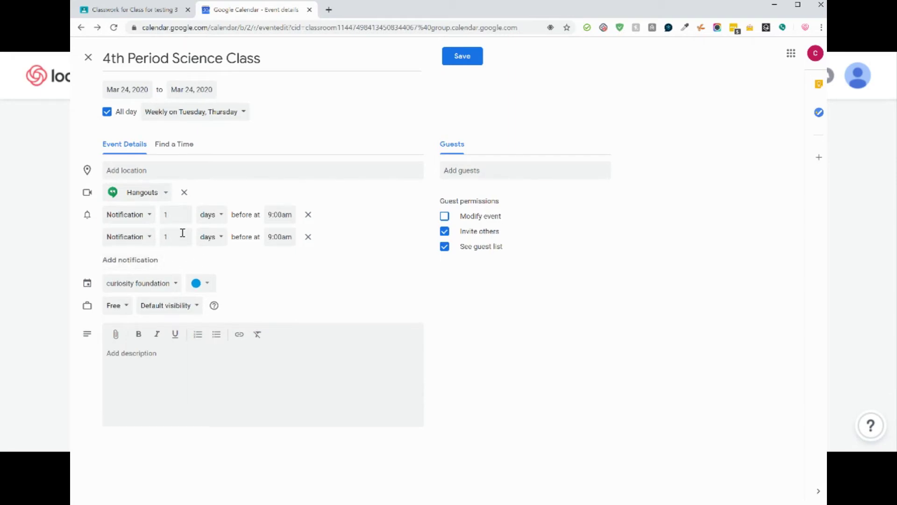
pyautogui.click(219, 237)
pyautogui.click(221, 240)
pyautogui.click(210, 242)
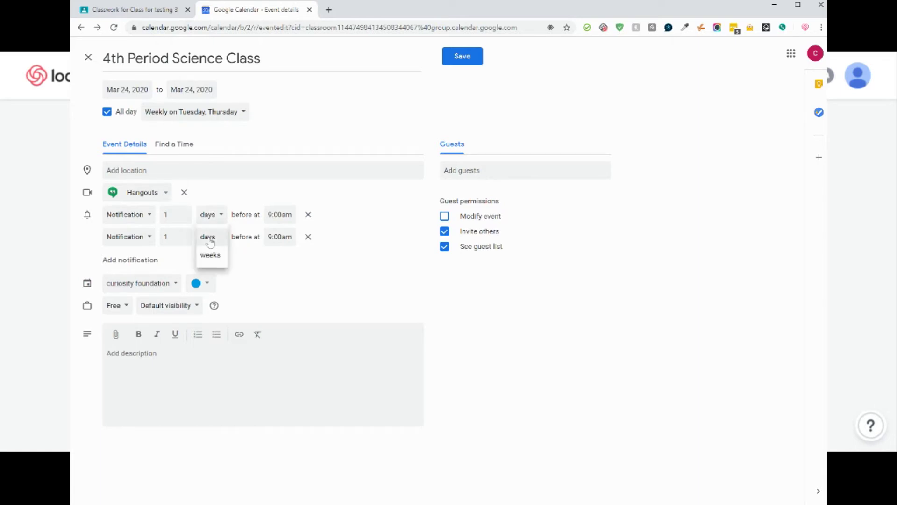
pyautogui.click(210, 242)
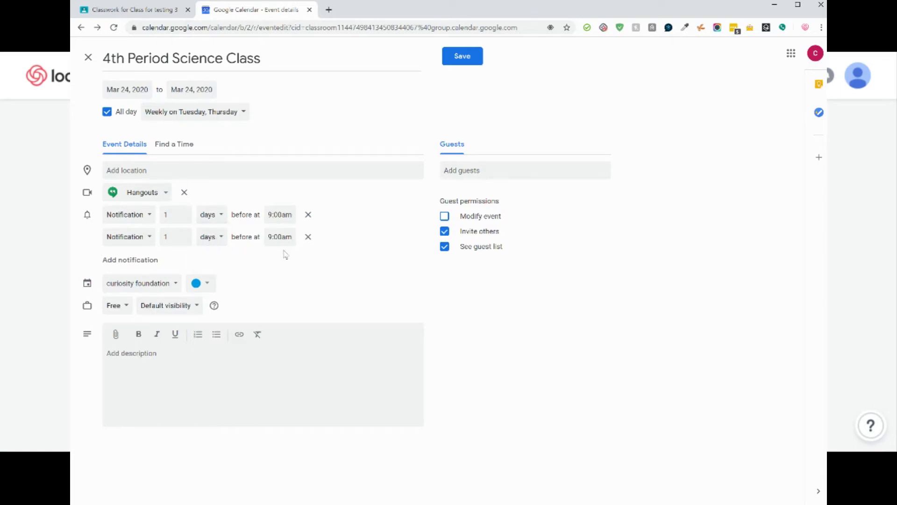
pyautogui.click(309, 236)
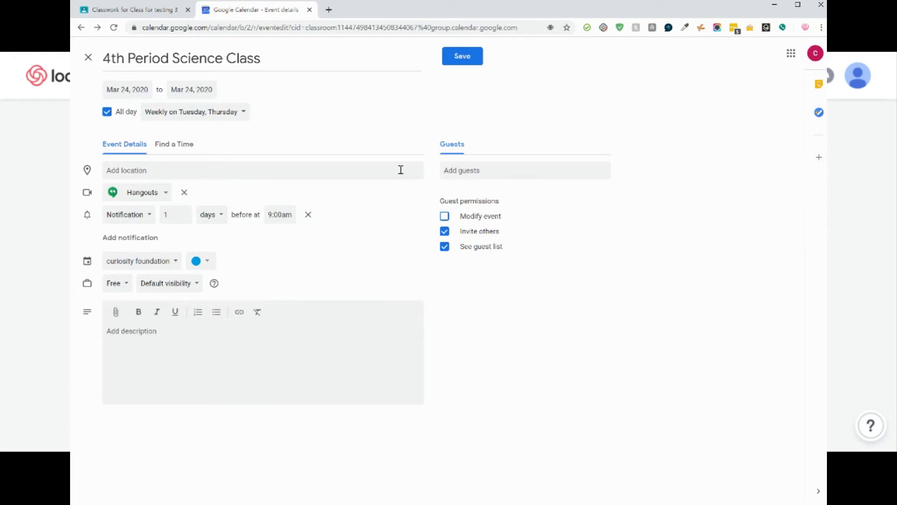
# - Save the recurring "4th Period Science Class" event to the calendar
pyautogui.click(461, 55)
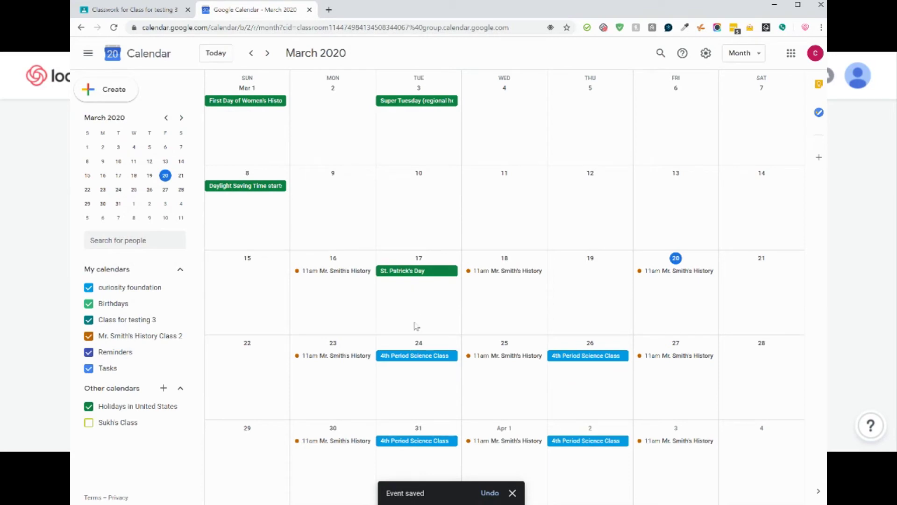
# - Open the video meeting of the March 24 "4th Period Science Class" event and join the hangout without camera access
pyautogui.rightClick(412, 359)
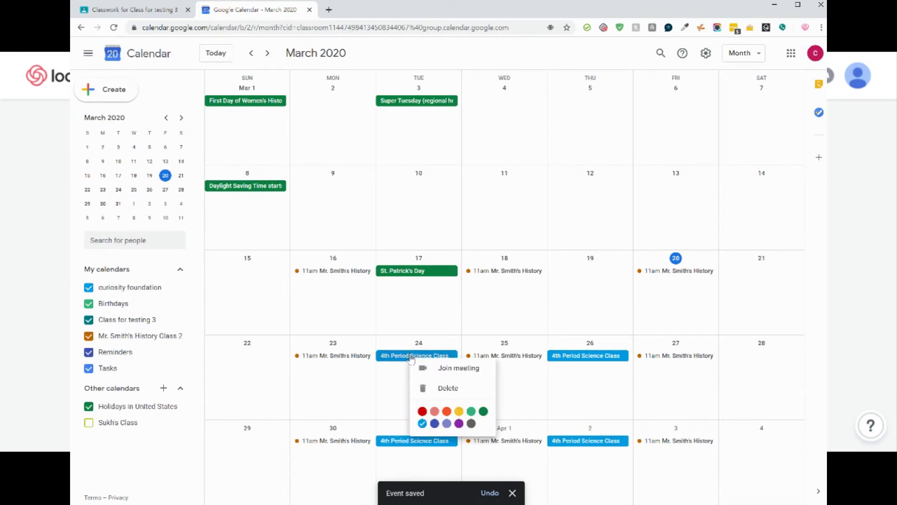
pyautogui.click(438, 376)
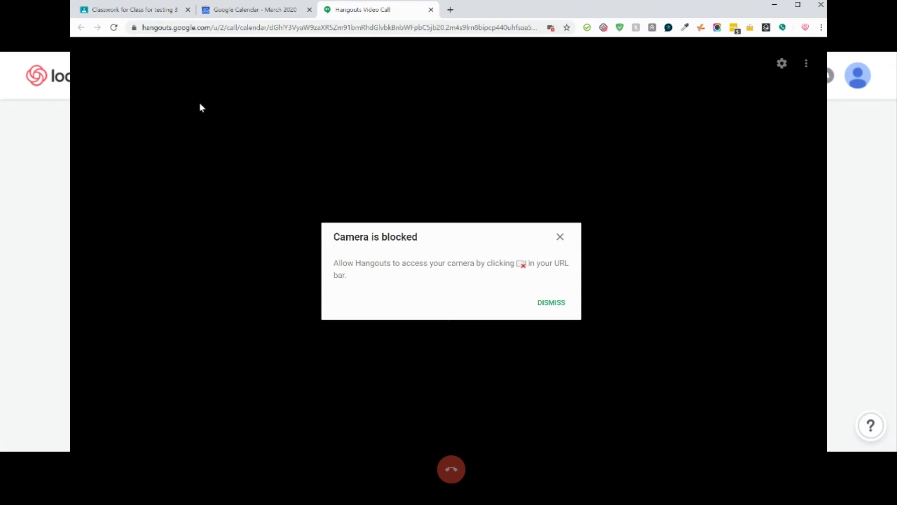
pyautogui.click(560, 236)
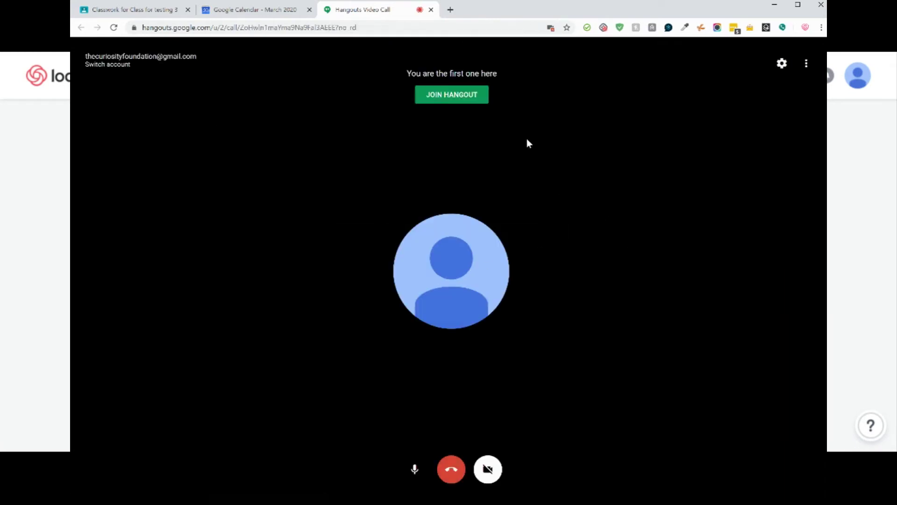
pyautogui.click(465, 94)
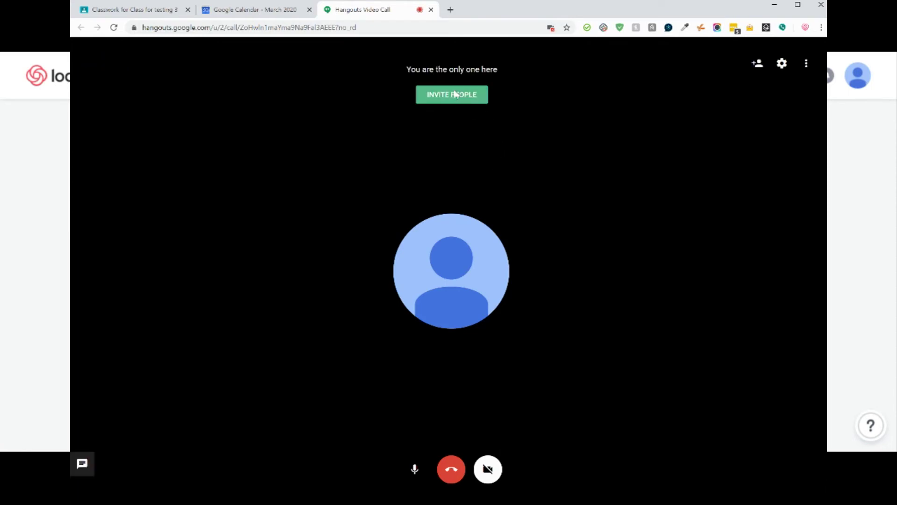
# - Copy the hangout's shareable invite link and close the video call, returning to the calendar
pyautogui.click(455, 94)
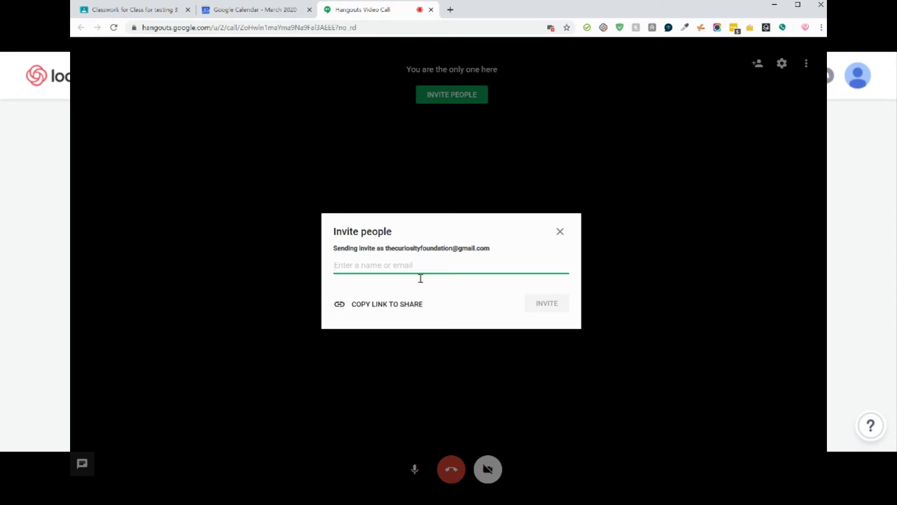
pyautogui.click(402, 309)
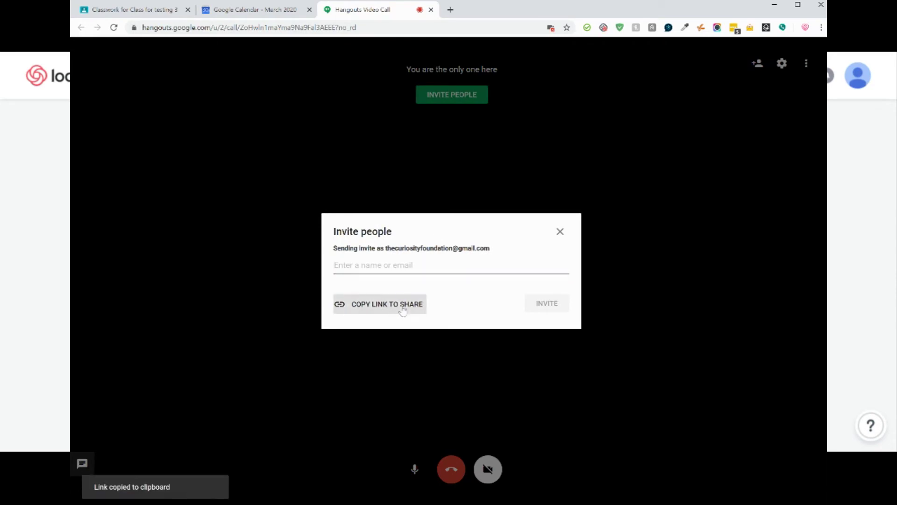
pyautogui.click(560, 234)
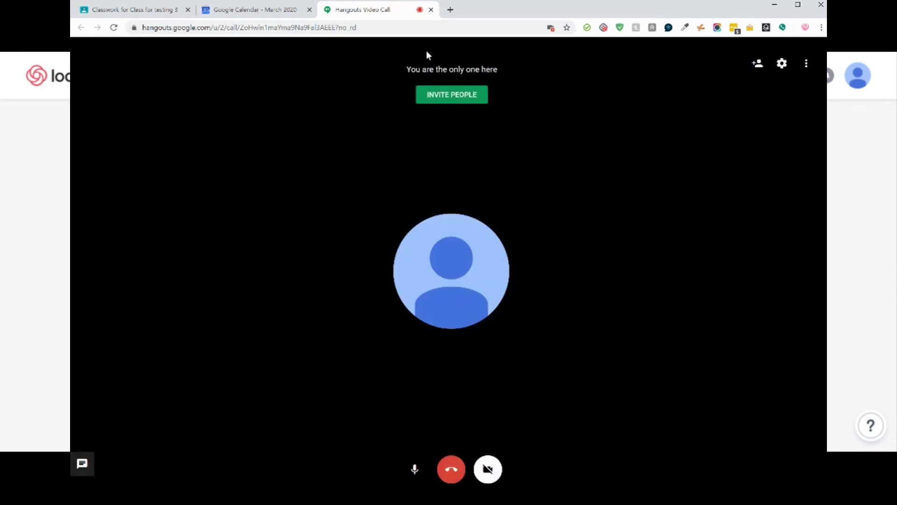
pyautogui.hotkey('ctrl', 'd')
pyautogui.click(431, 10)
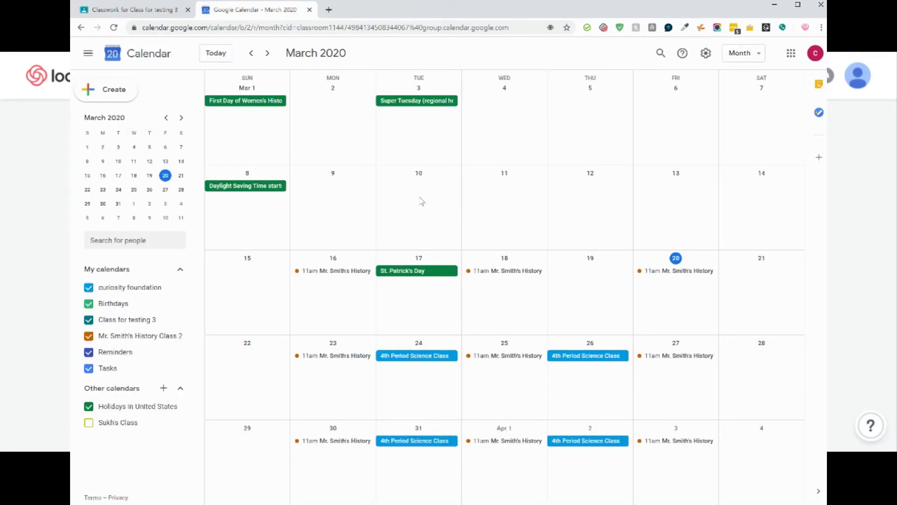
pyautogui.click(411, 367)
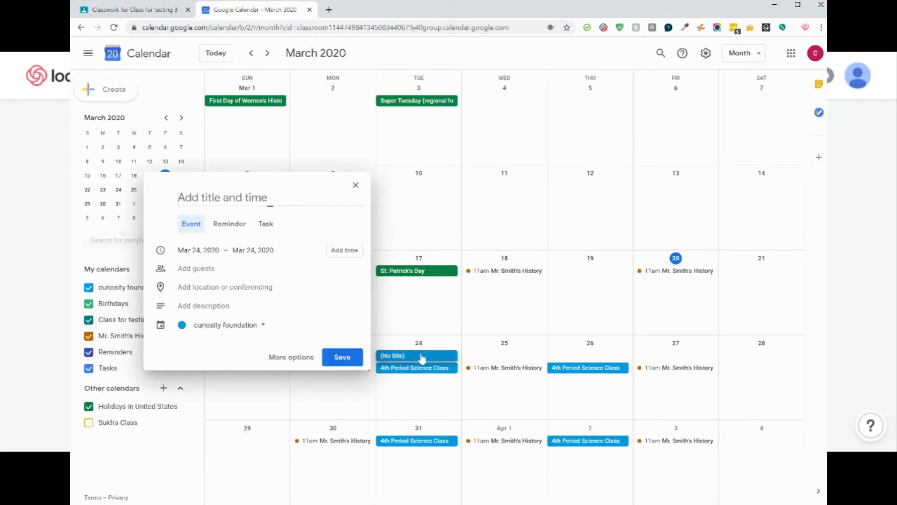
pyautogui.press('Escape')
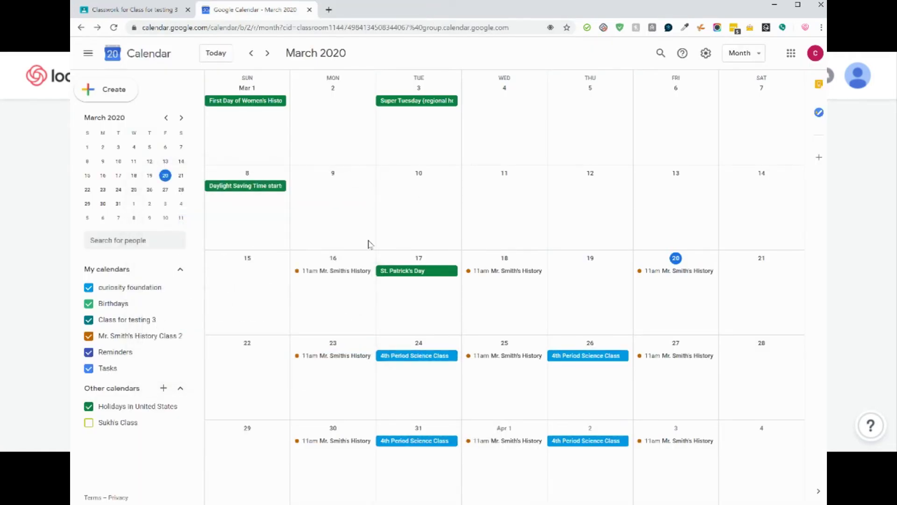
# - Switch to Google Classroom and start a stream announcement for all students reading "Join the online class!"
pyautogui.click(154, 11)
pyautogui.click(373, 62)
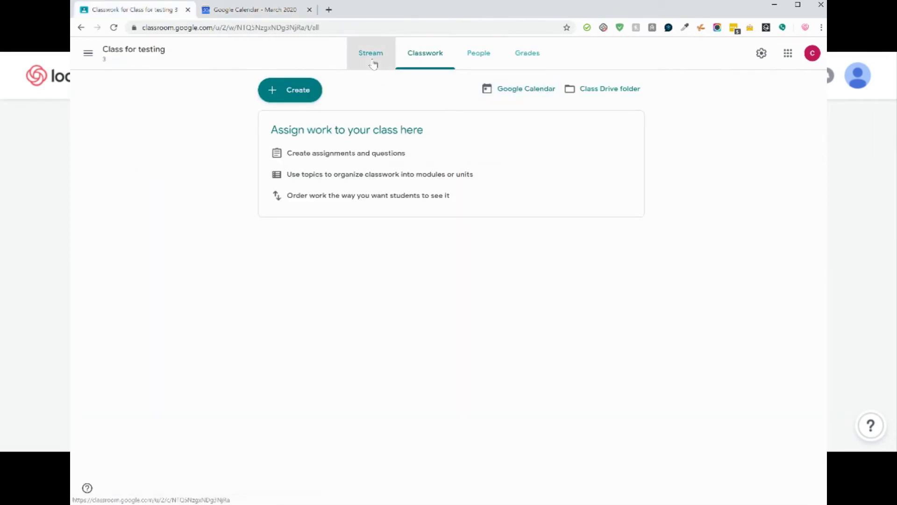
pyautogui.click(381, 239)
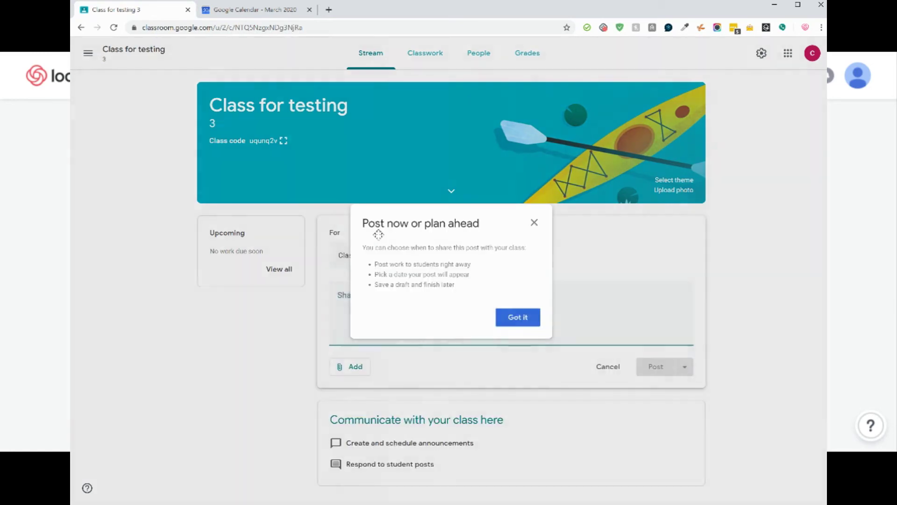
pyautogui.click(533, 223)
pyautogui.click(431, 311)
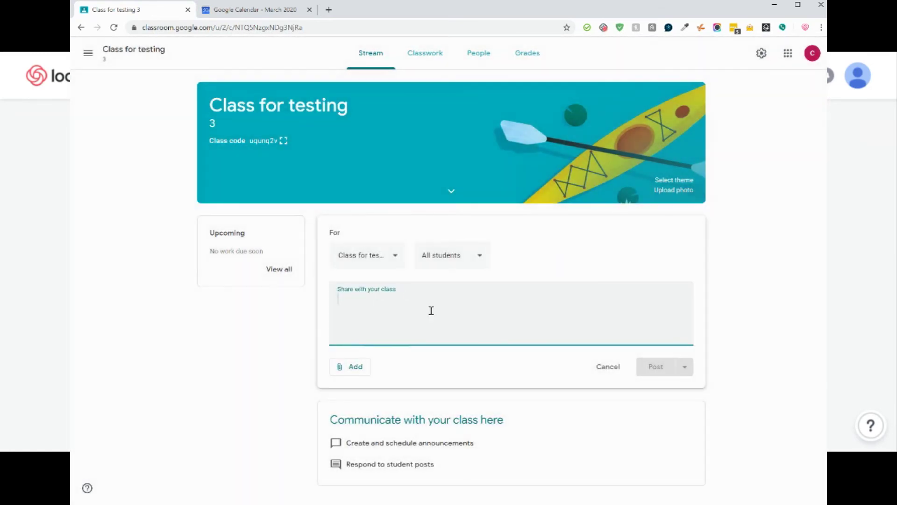
pyautogui.write('Join the online class!')
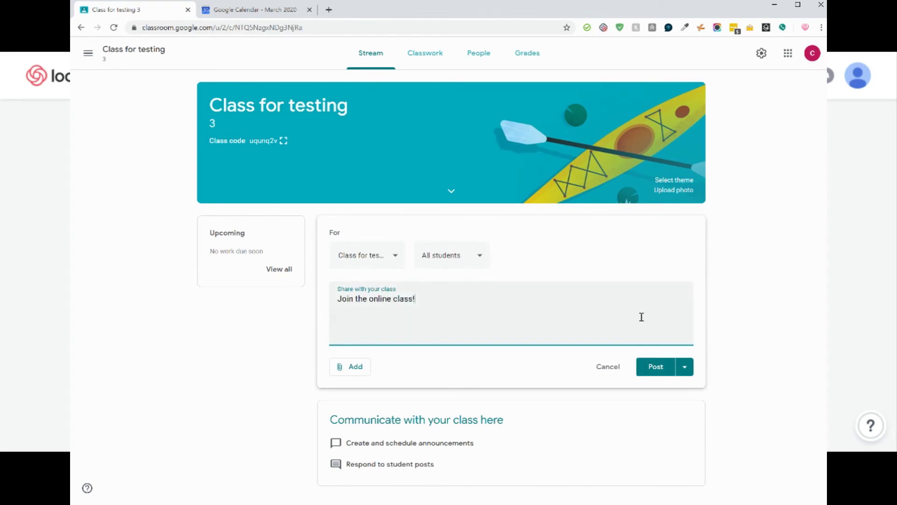
# - Add the copied Hangouts link below the announcement text, separated by a blank line, and post it to the class
pyautogui.hotkey('ctrl', 'v')
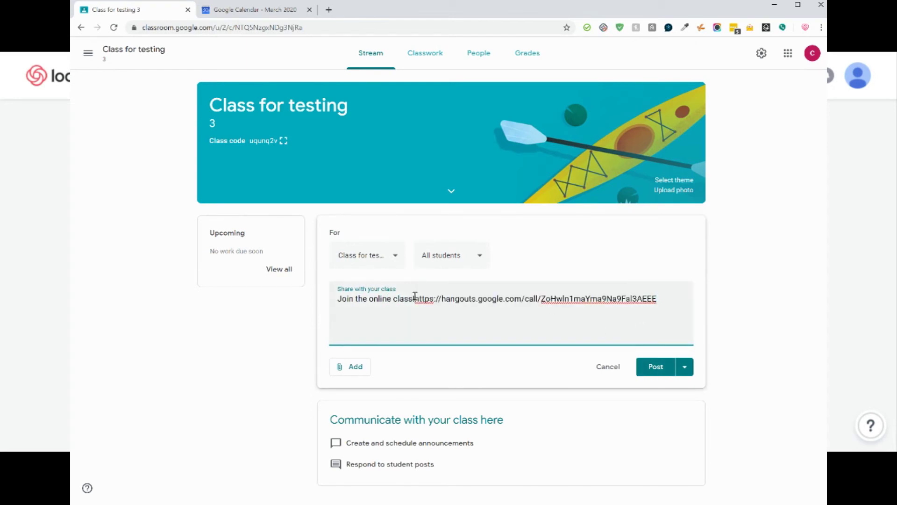
pyautogui.press('Return')
pyautogui.press('Return')
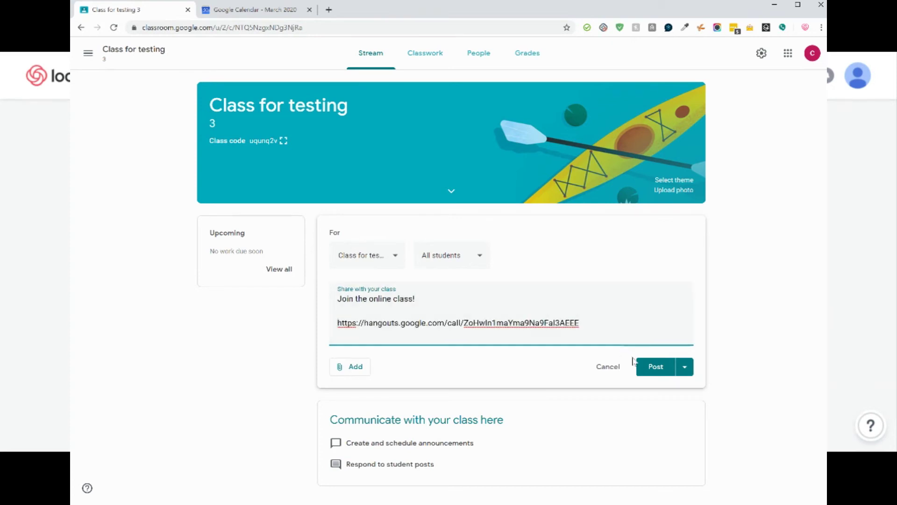
pyautogui.click(645, 367)
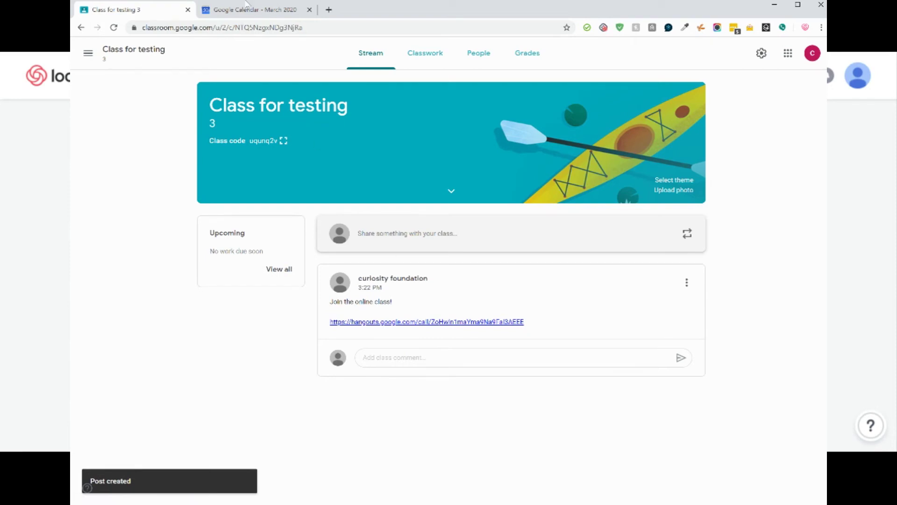
# - Test the Hangouts link in the posted announcement by opening it and joining the call
pyautogui.click(430, 324)
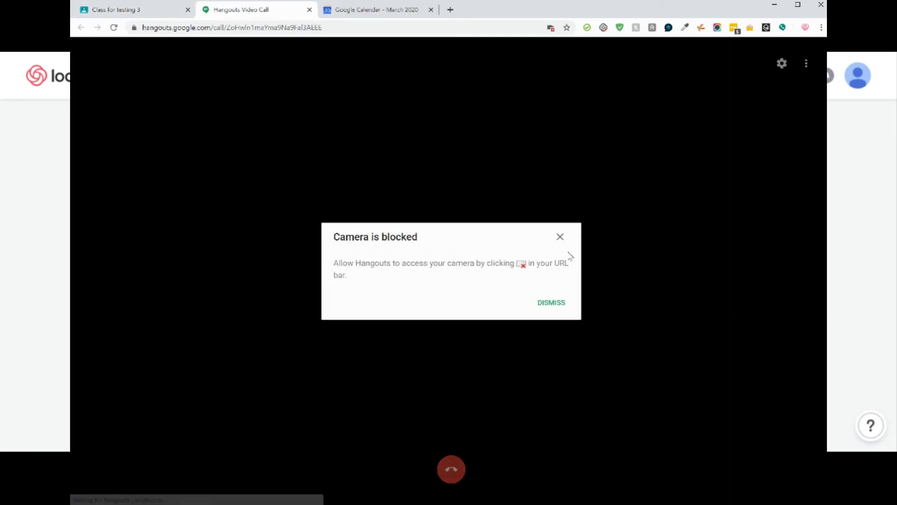
pyautogui.click(562, 239)
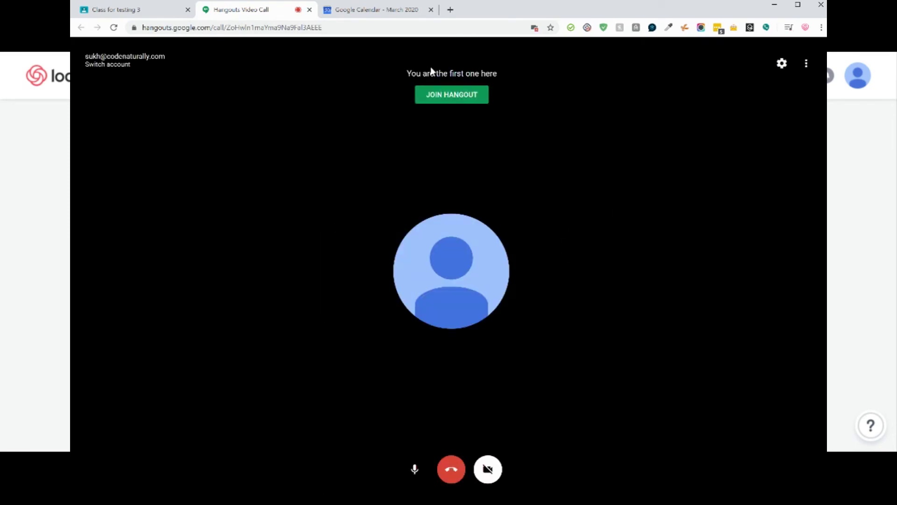
pyautogui.click(450, 94)
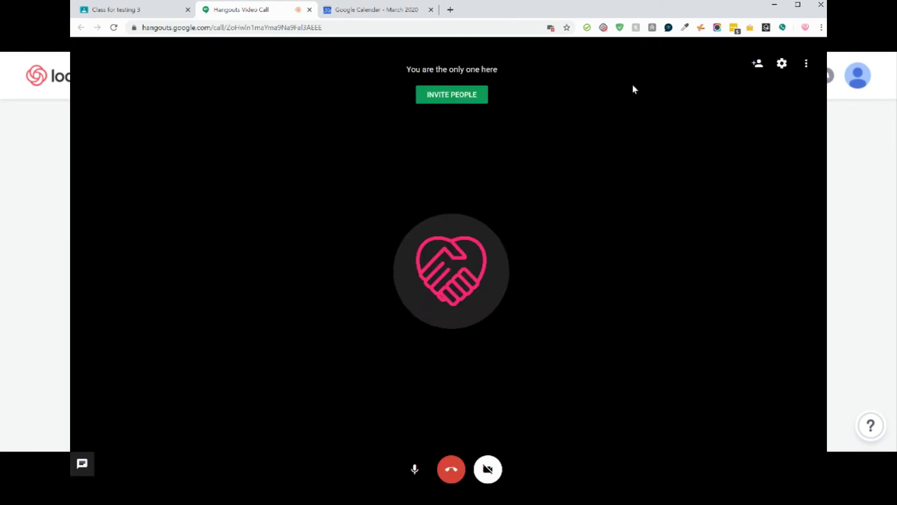
# - Look over the call's invite dialog and additional options, and close the call to return to the class stream
pyautogui.click(760, 66)
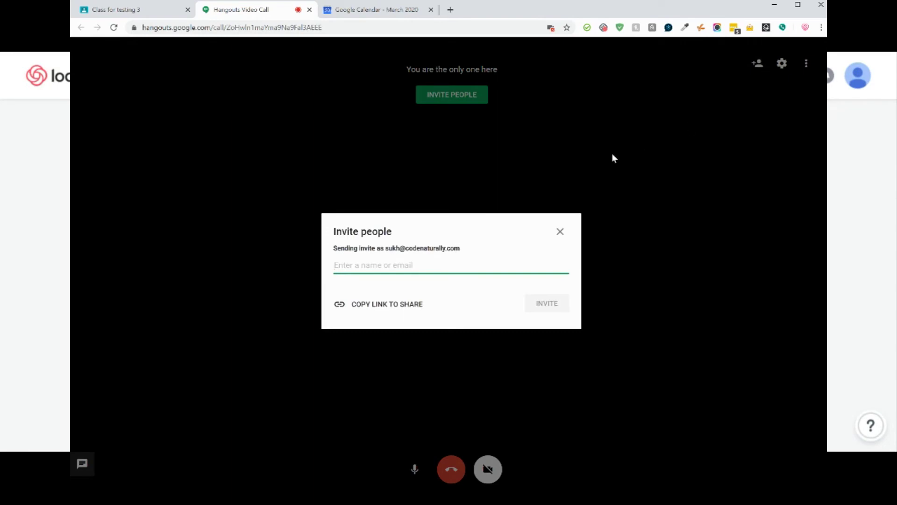
pyautogui.click(559, 233)
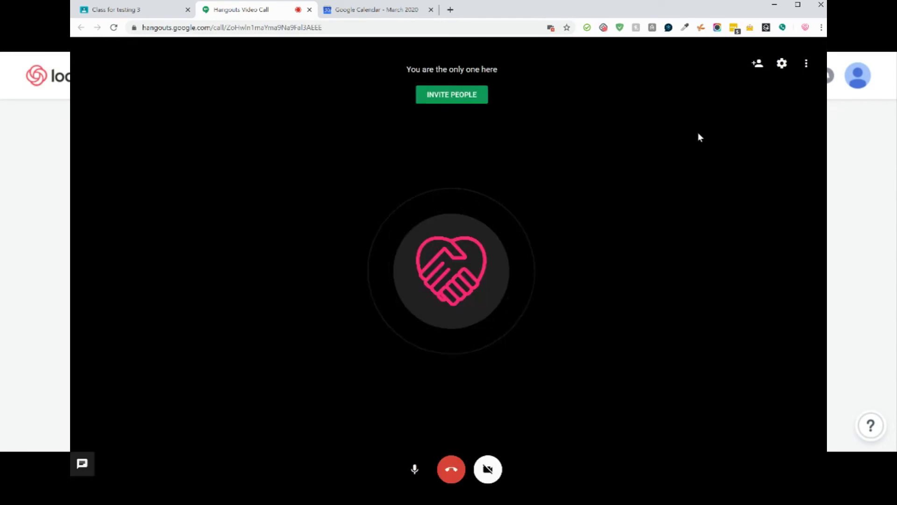
pyautogui.click(808, 65)
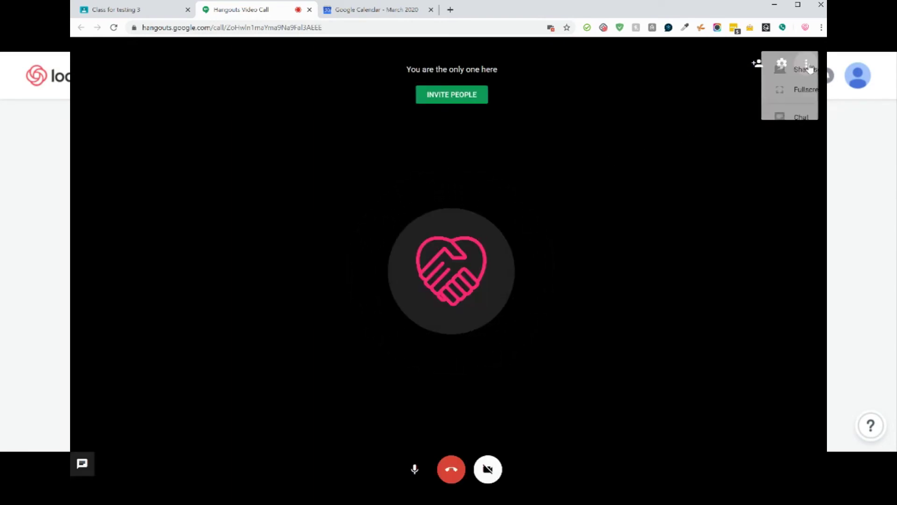
pyautogui.click(632, 114)
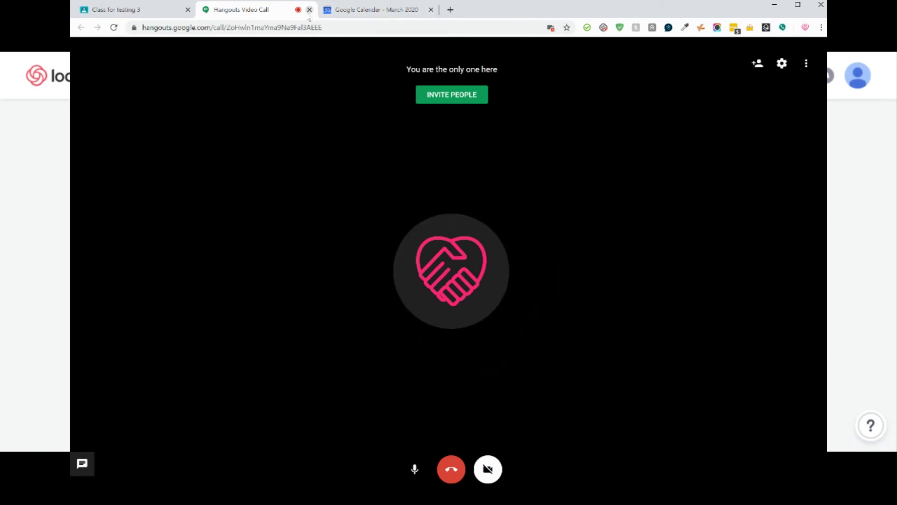
pyautogui.click(310, 11)
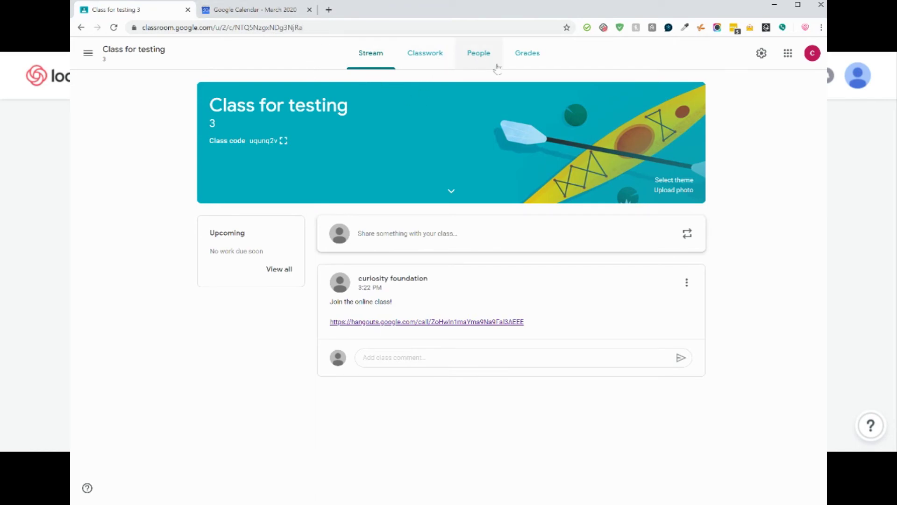
# - Open loom.com in a new browser tab to reach the recorded videos
pyautogui.click(329, 10)
pyautogui.write('loom.com')
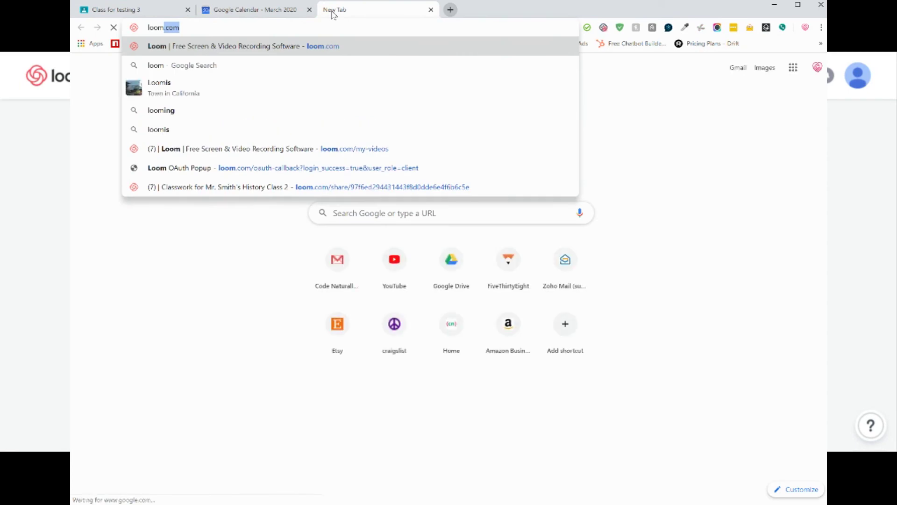
pyautogui.press('Return')
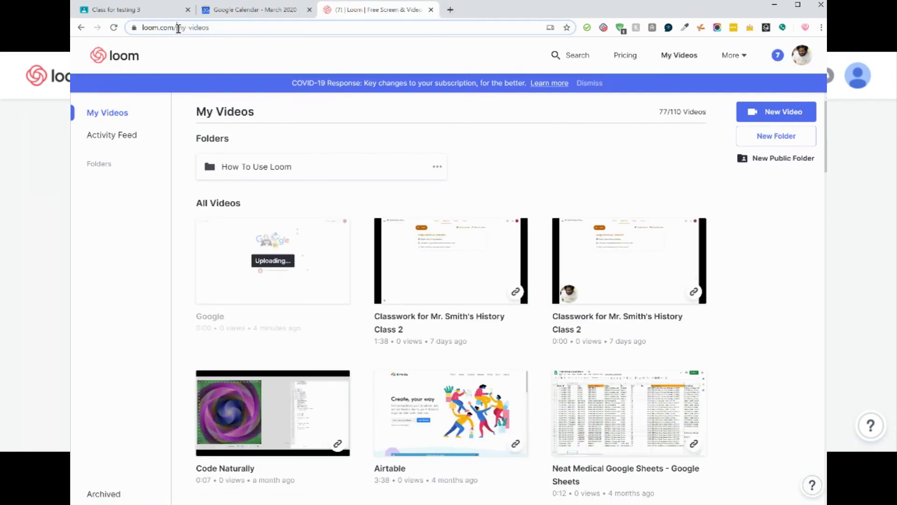
# - Copy the share link of the 1:38 long "History Class 2" classwork recording
pyautogui.moveTo(178, 28); pyautogui.dragTo(316, 30)
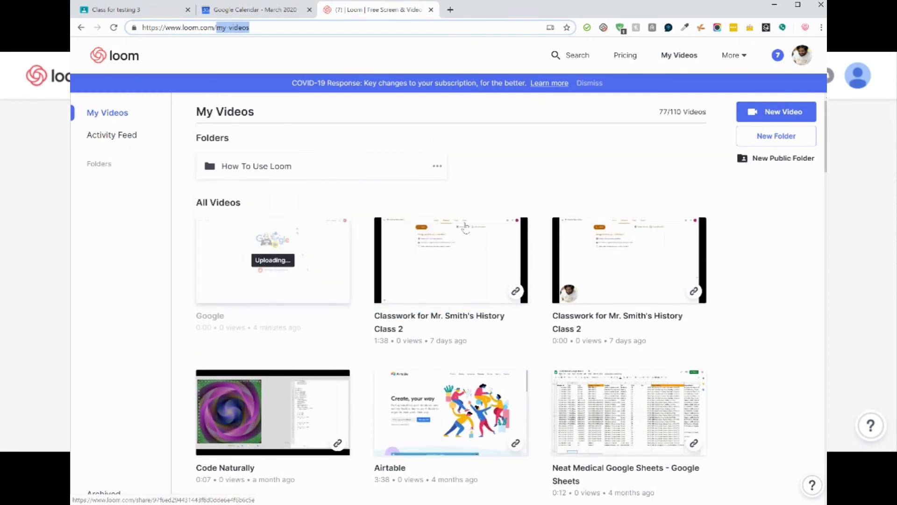
pyautogui.click(337, 232)
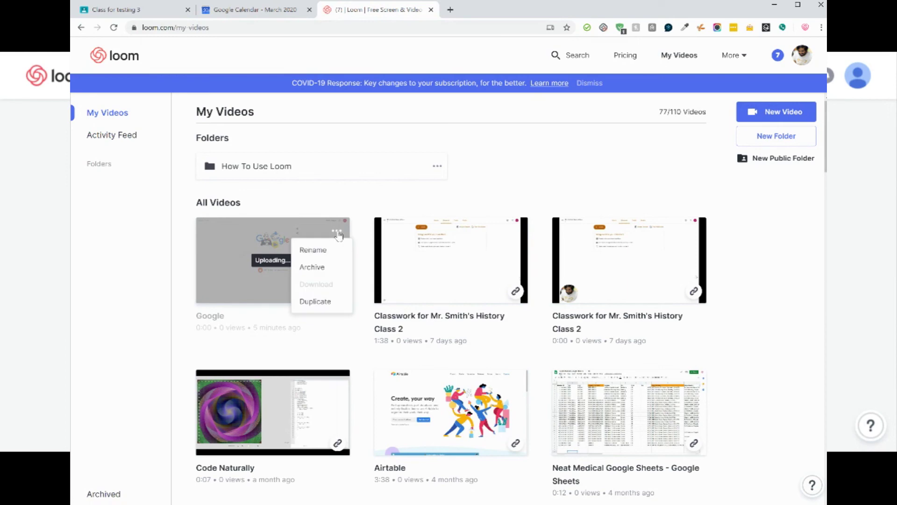
pyautogui.click(533, 171)
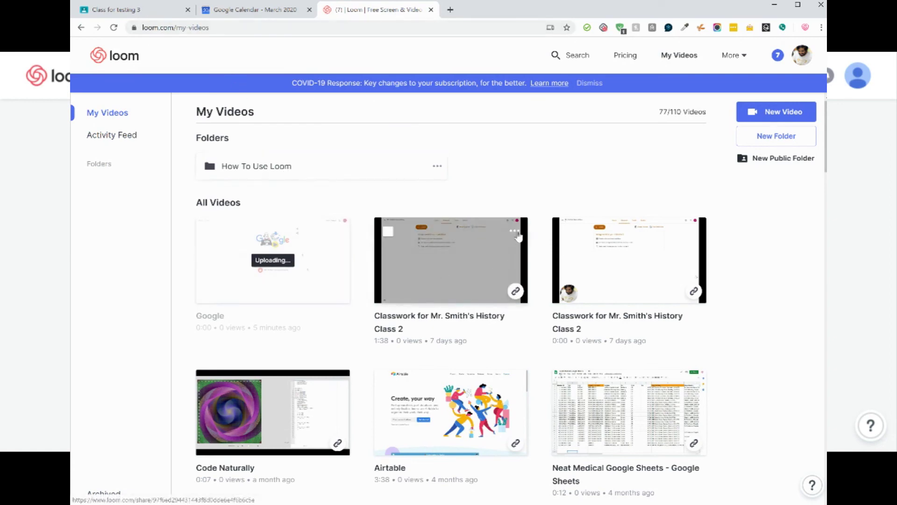
pyautogui.click(515, 292)
pyautogui.click(516, 292)
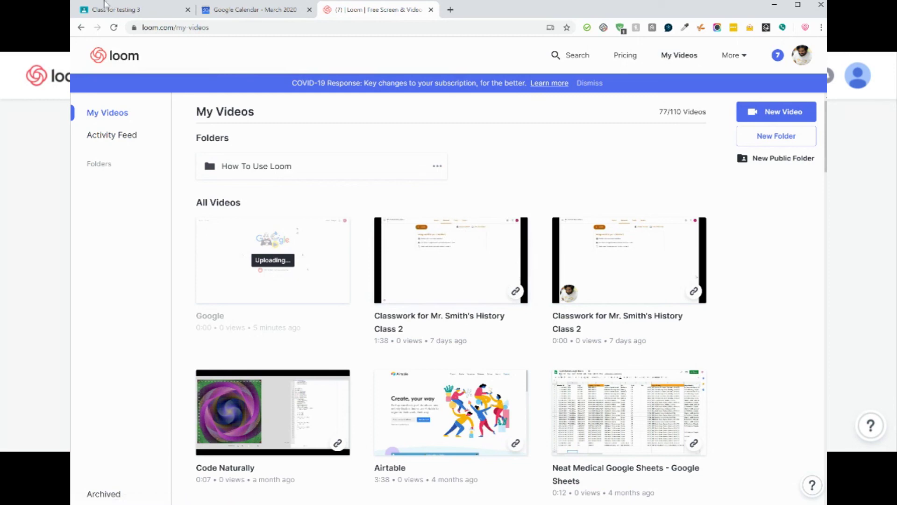
# - Post an announcement to the "Class for testing" stream reading "Here's the link to the last class:" followed by the copied Loom share link
pyautogui.click(120, 10)
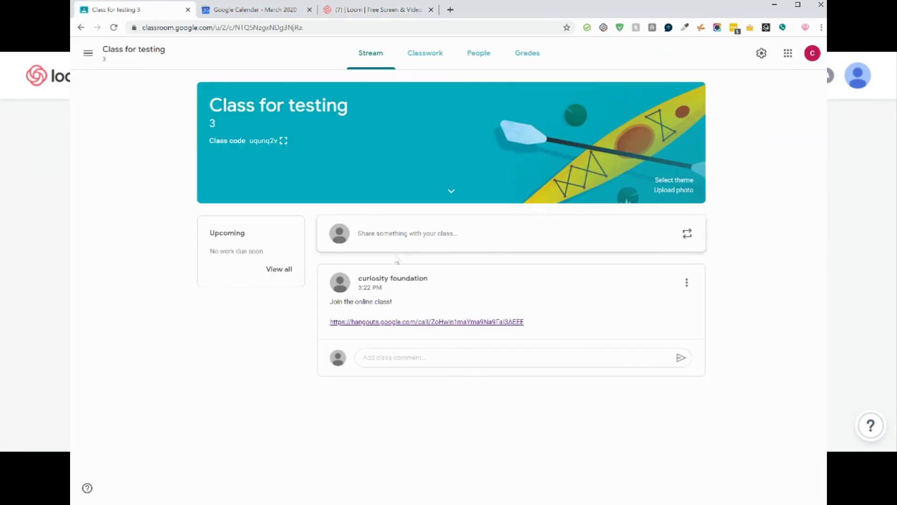
pyautogui.click(388, 239)
pyautogui.write('Here')
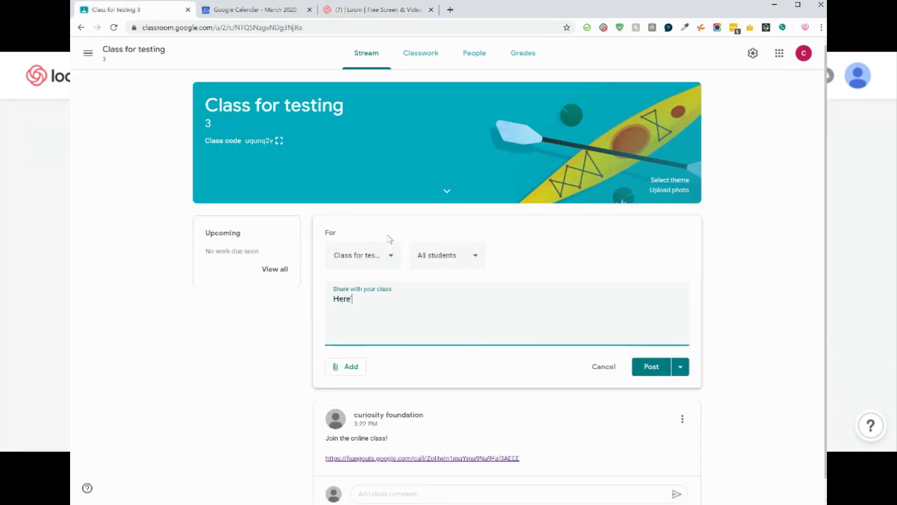
pyautogui.write("'s the link to the last class:")
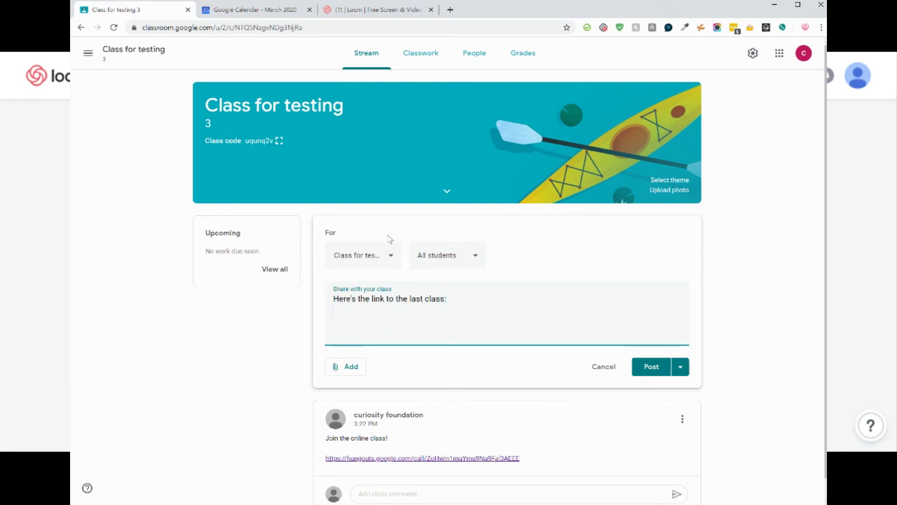
pyautogui.hotkey('ctrl', 'v')
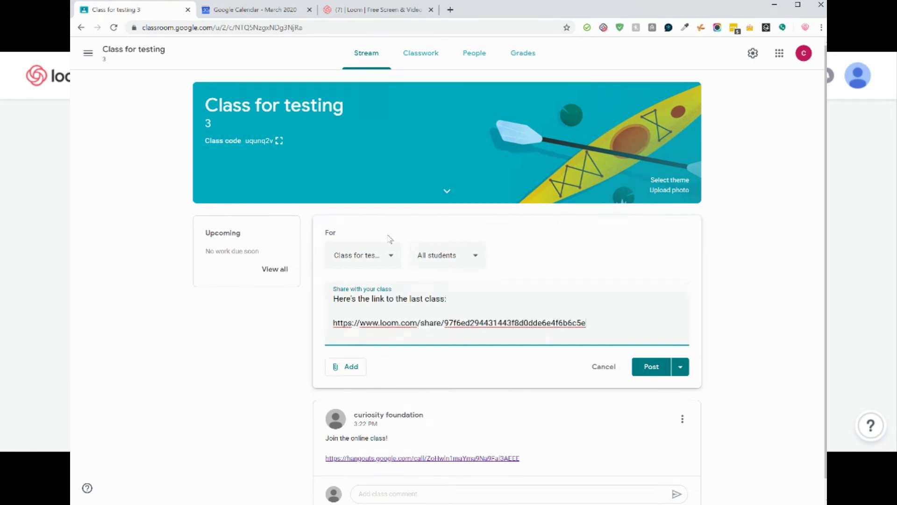
pyautogui.click(660, 372)
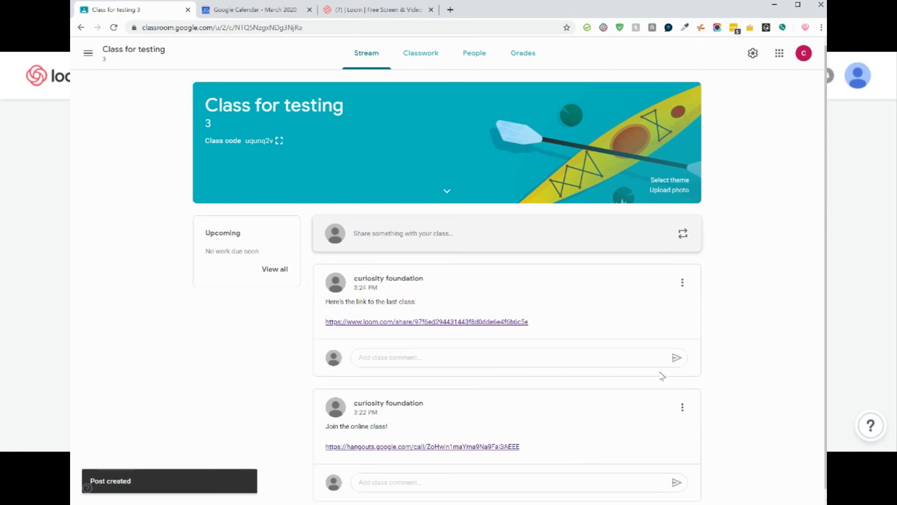
pyautogui.scroll(-1, 655, 309)
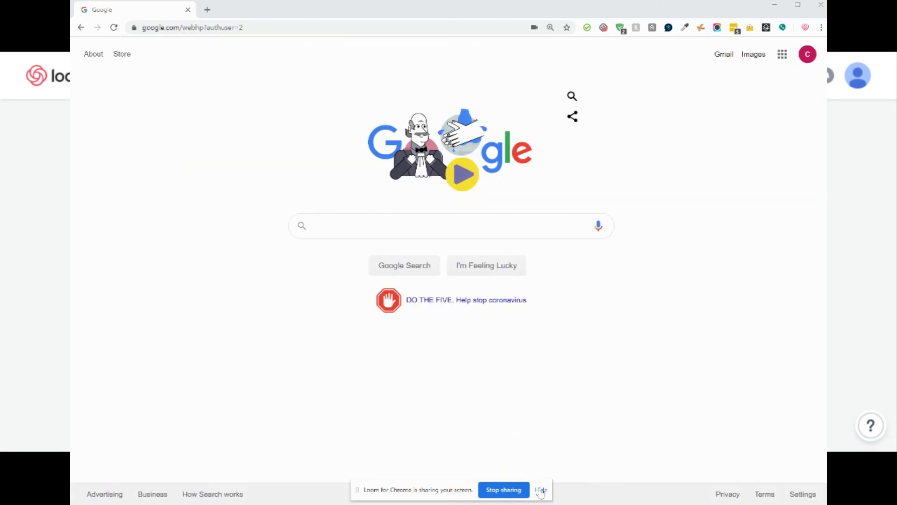
# - Hide the Loom screen-sharing notice and open Google Classroom from the Google home page's list of apps
pyautogui.click(541, 489)
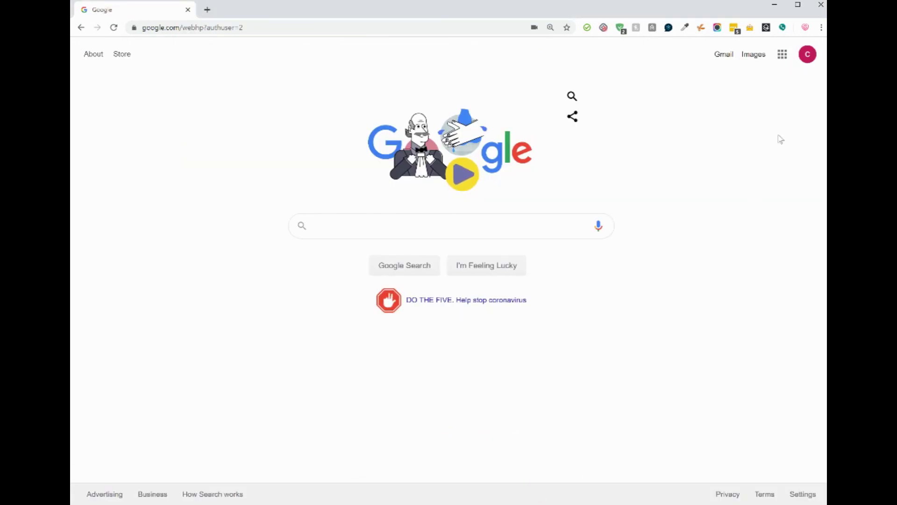
pyautogui.click(782, 55)
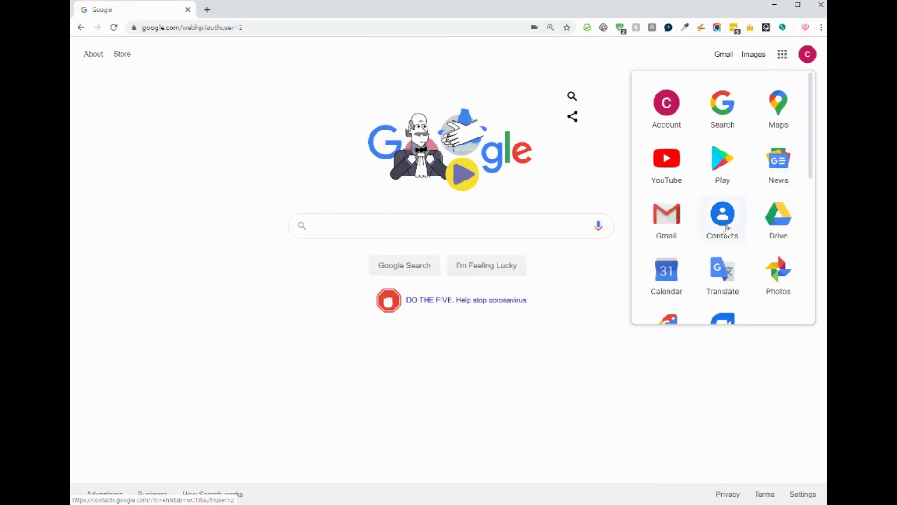
pyautogui.scroll(-1, 728, 229)
pyautogui.scroll(-3, 728, 229)
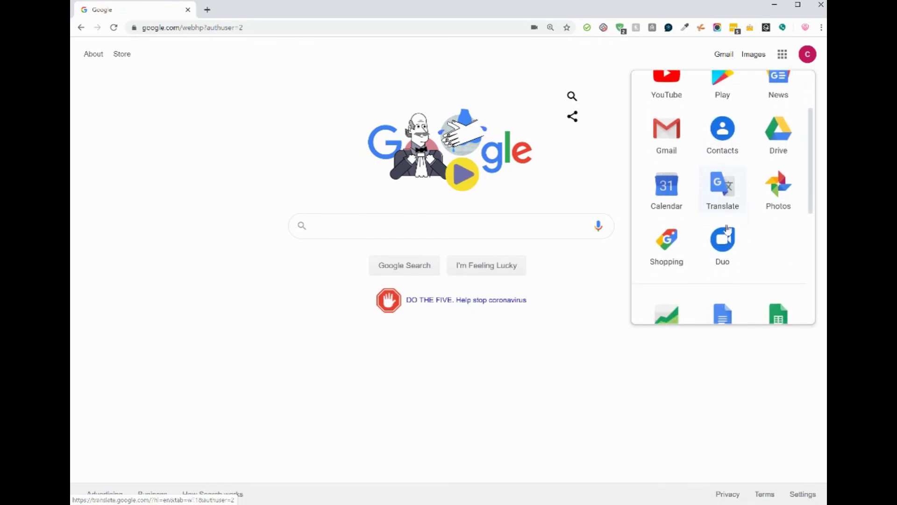
pyautogui.scroll(-5, 728, 229)
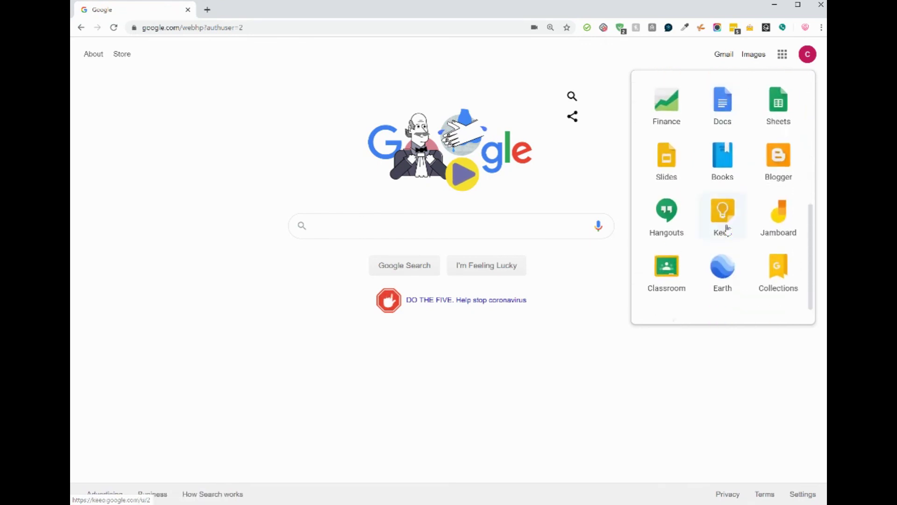
pyautogui.click(667, 260)
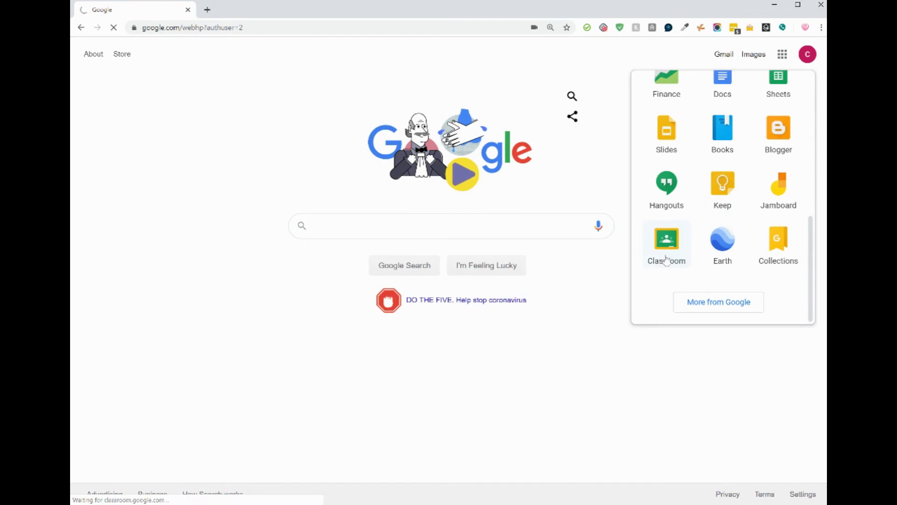